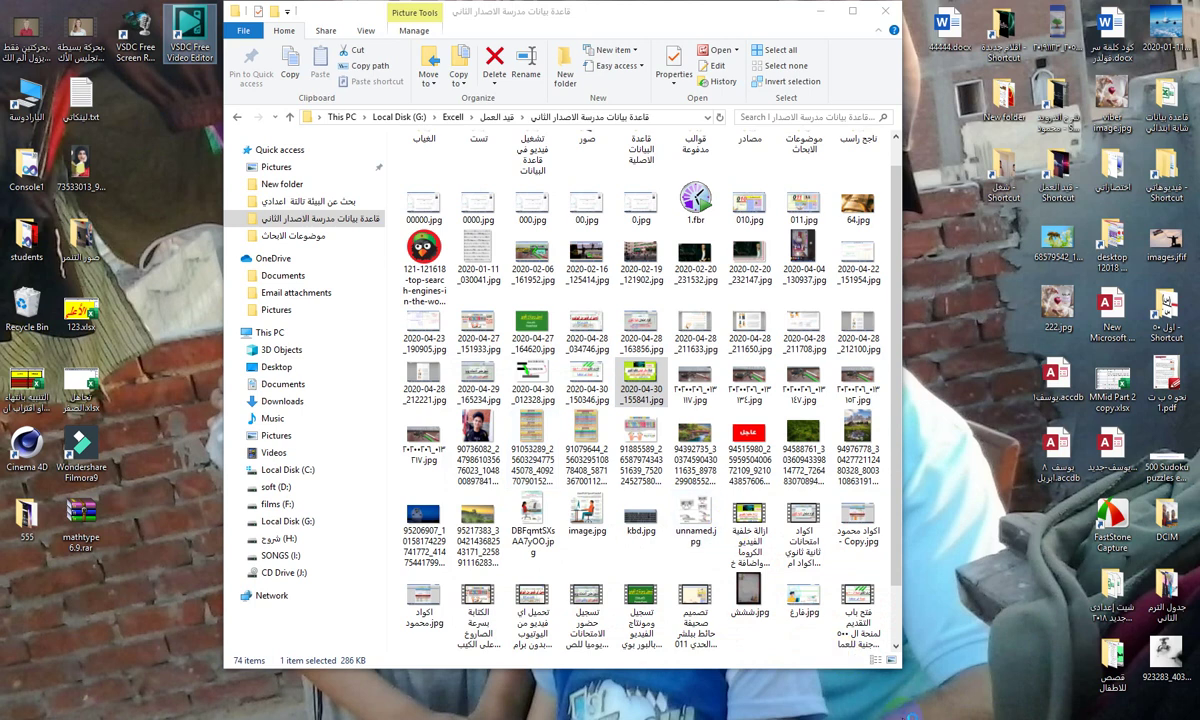
Launch VSDC Free Video Editor, dismiss the Pro offer and create a new 1280x720 project at 30 fps
key(Return)
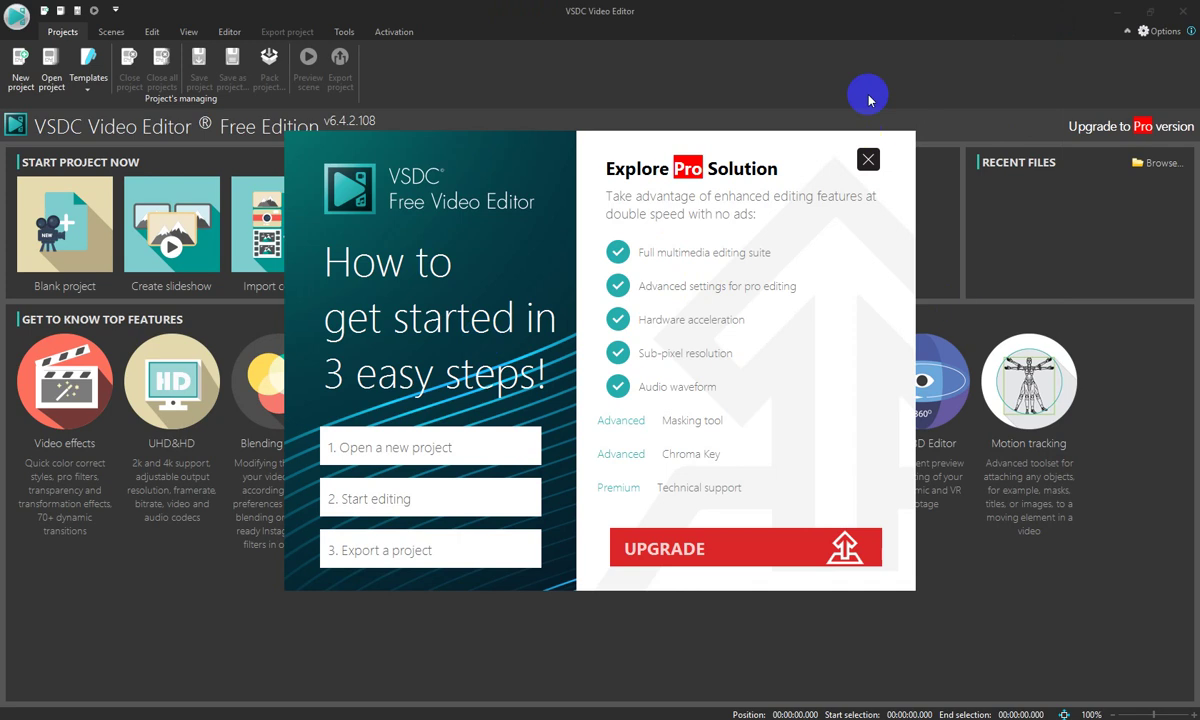
click(867, 156)
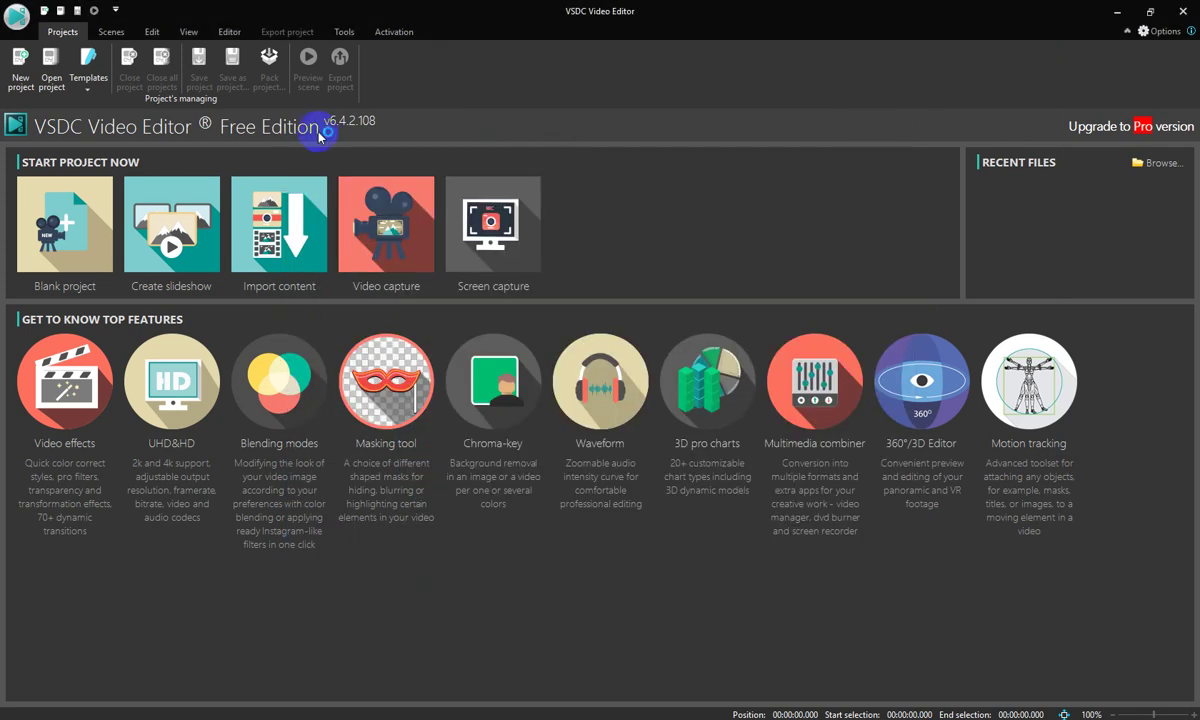
click(20, 79)
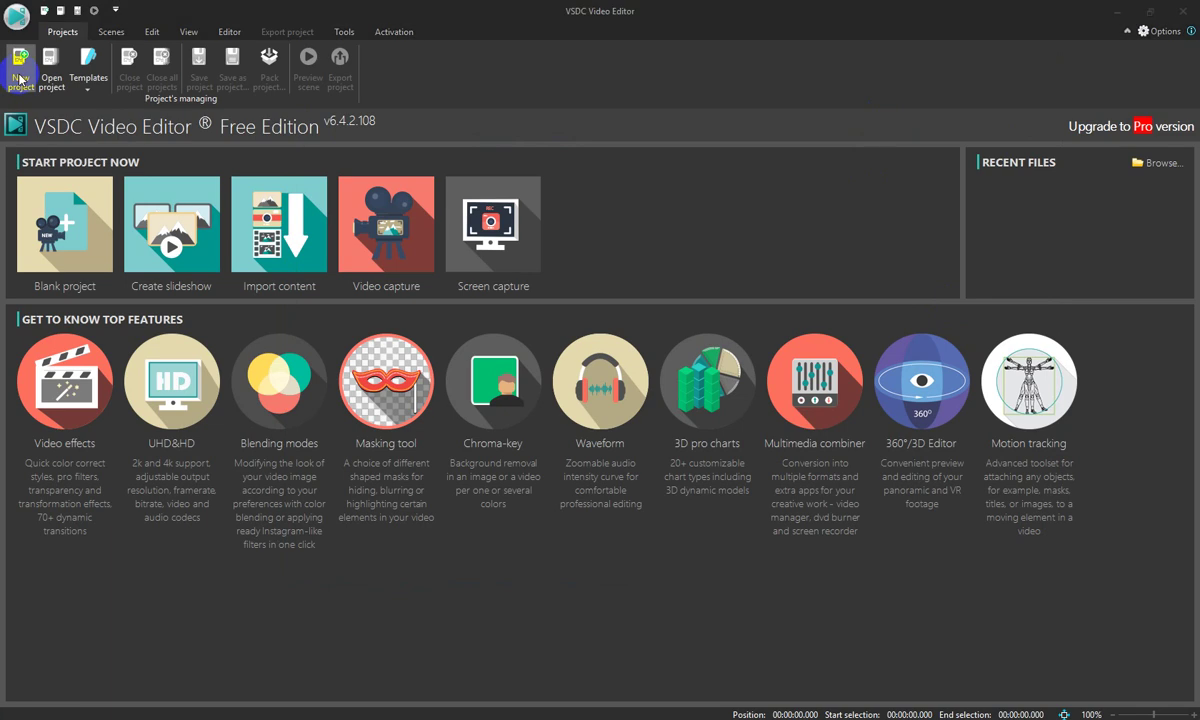
click(742, 518)
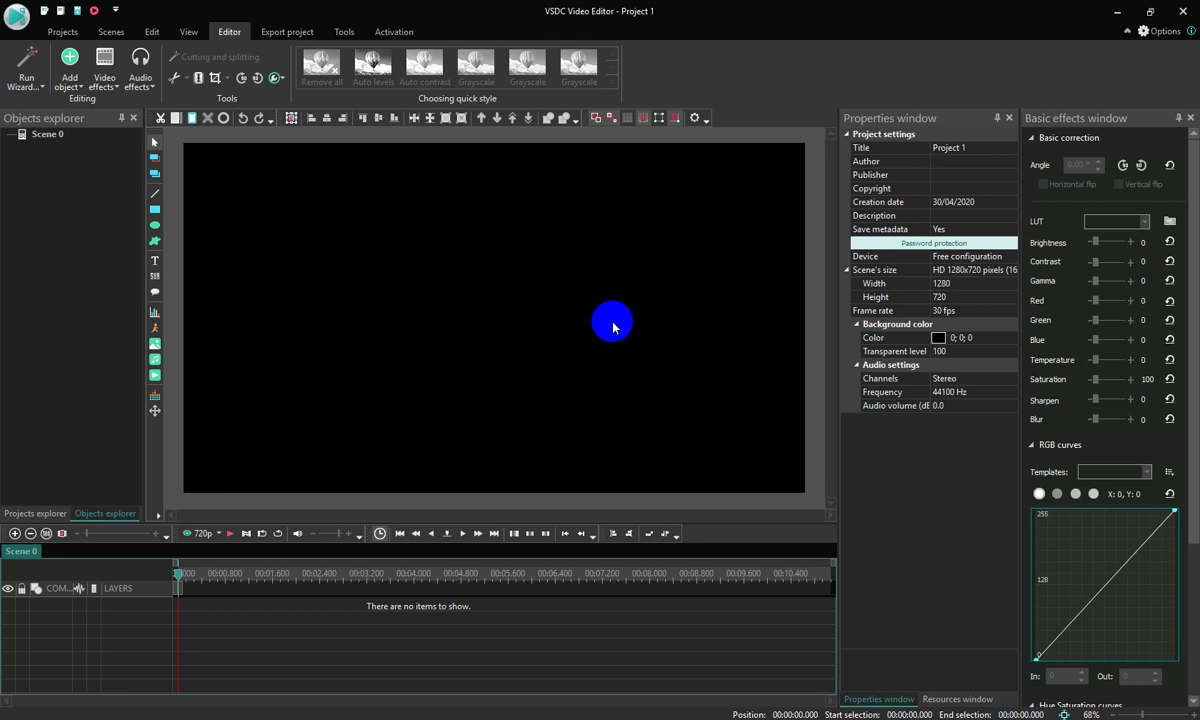
Add the test video of a blue box on a green background from the قاعدة بيانات مدرسة الاصدار الثاني folder to the scene
click(1151, 12)
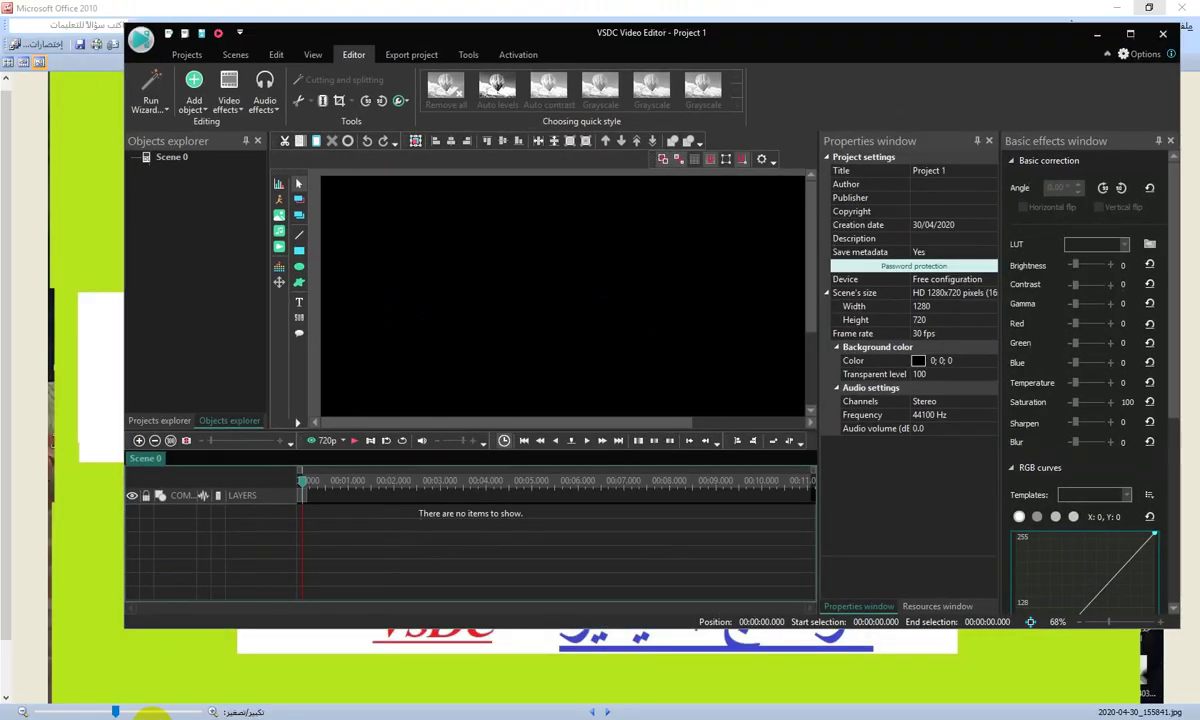
mouse_move(55, 712)
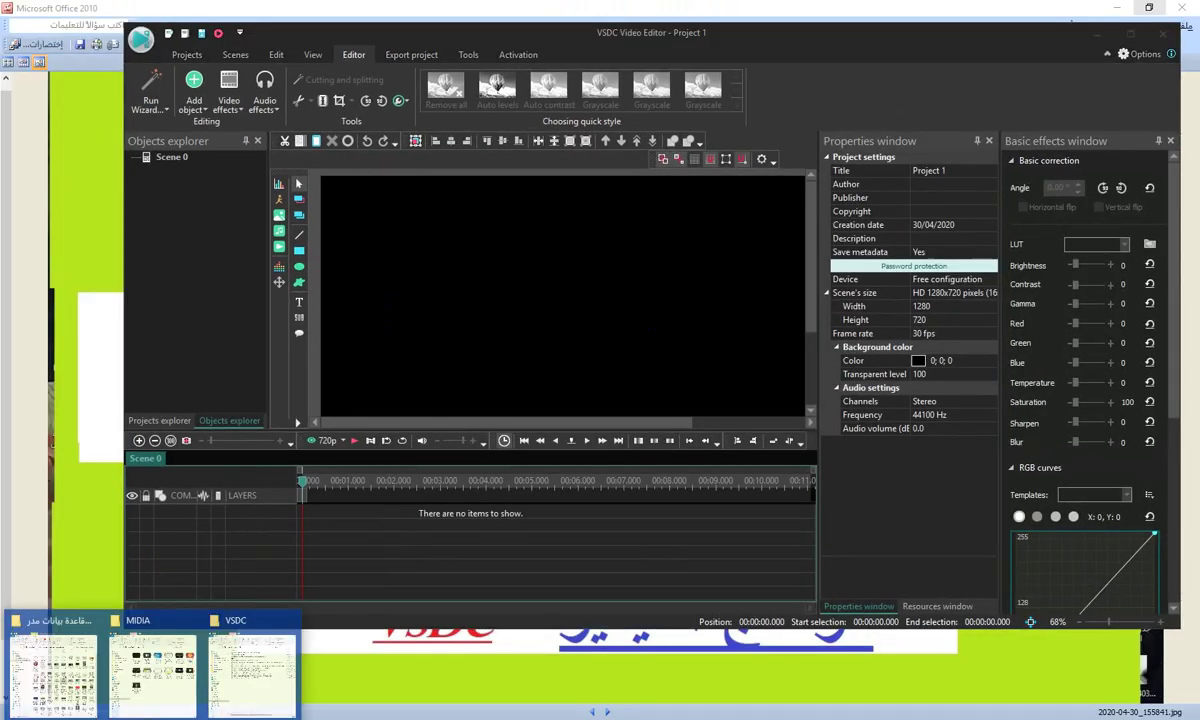
click(54, 664)
drag(662, 14, 317, 39)
scroll(388, 405, down, 1)
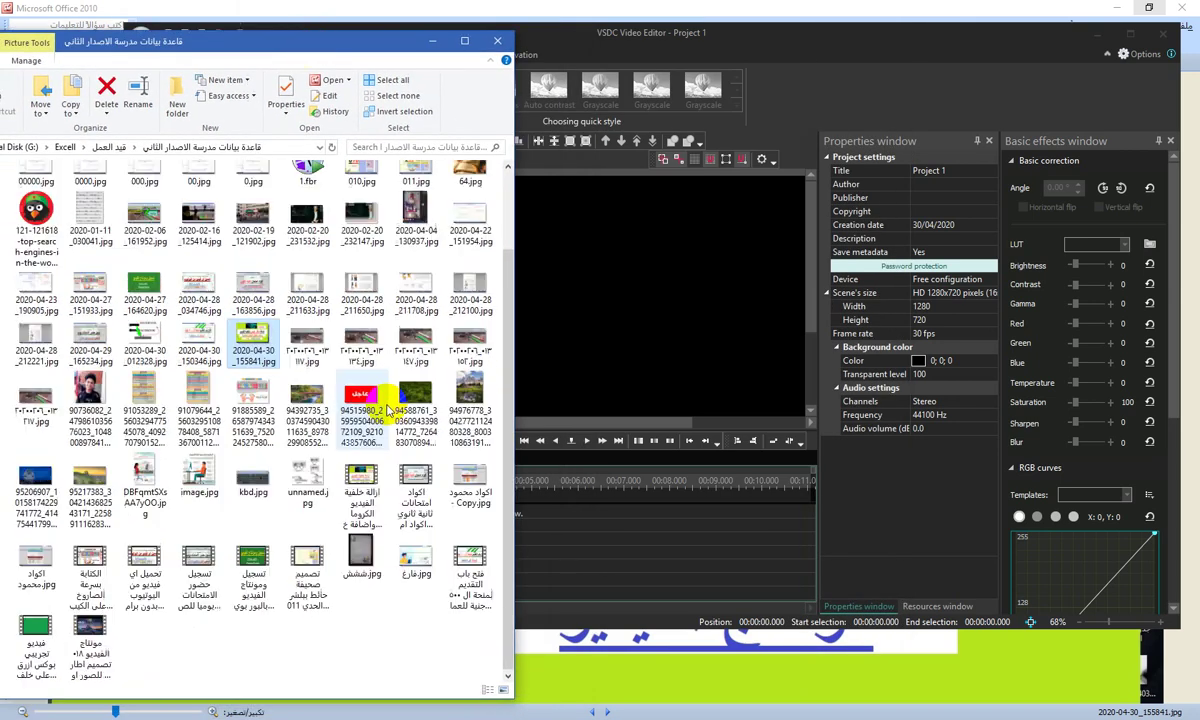
drag(38, 640, 768, 10)
click(818, 14)
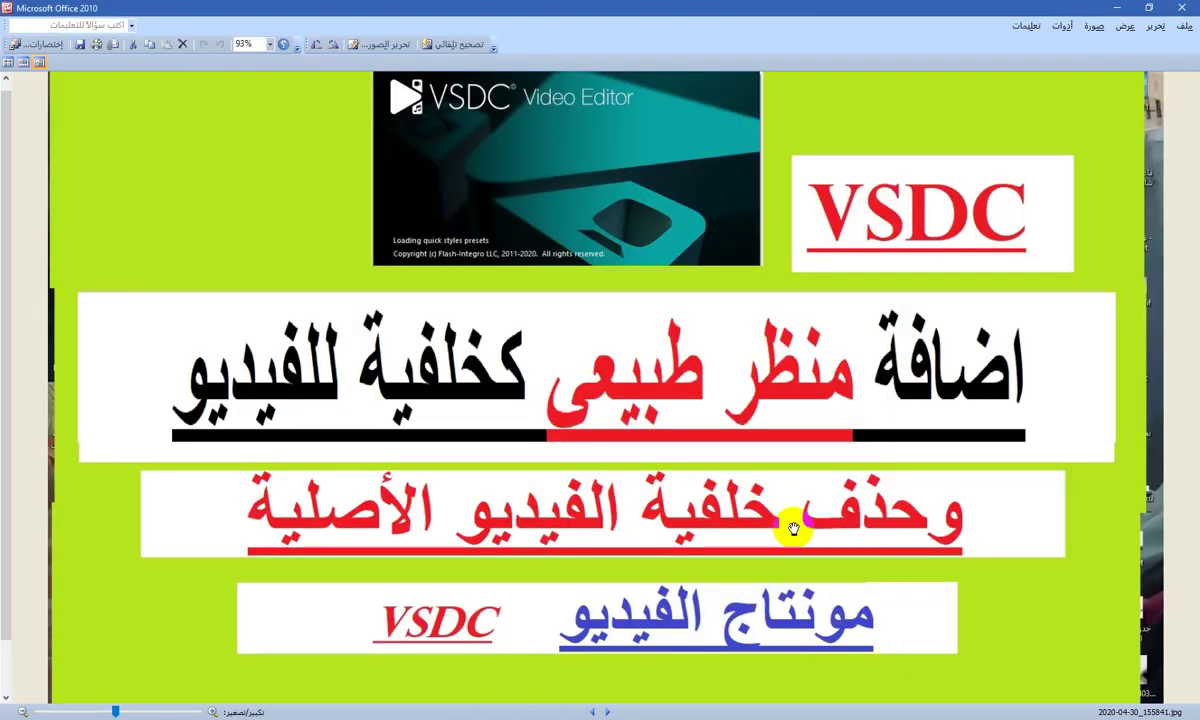
key(alt+Tab)
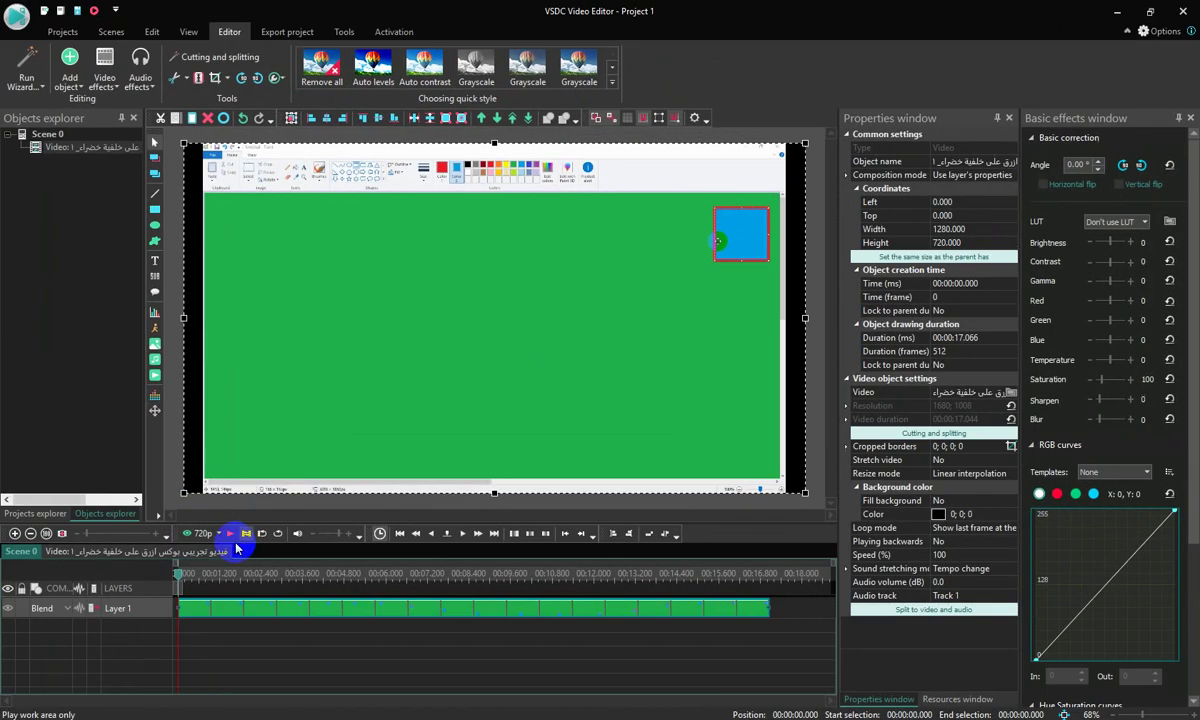
Play the green-background video and check a few moments along its timeline
click(231, 535)
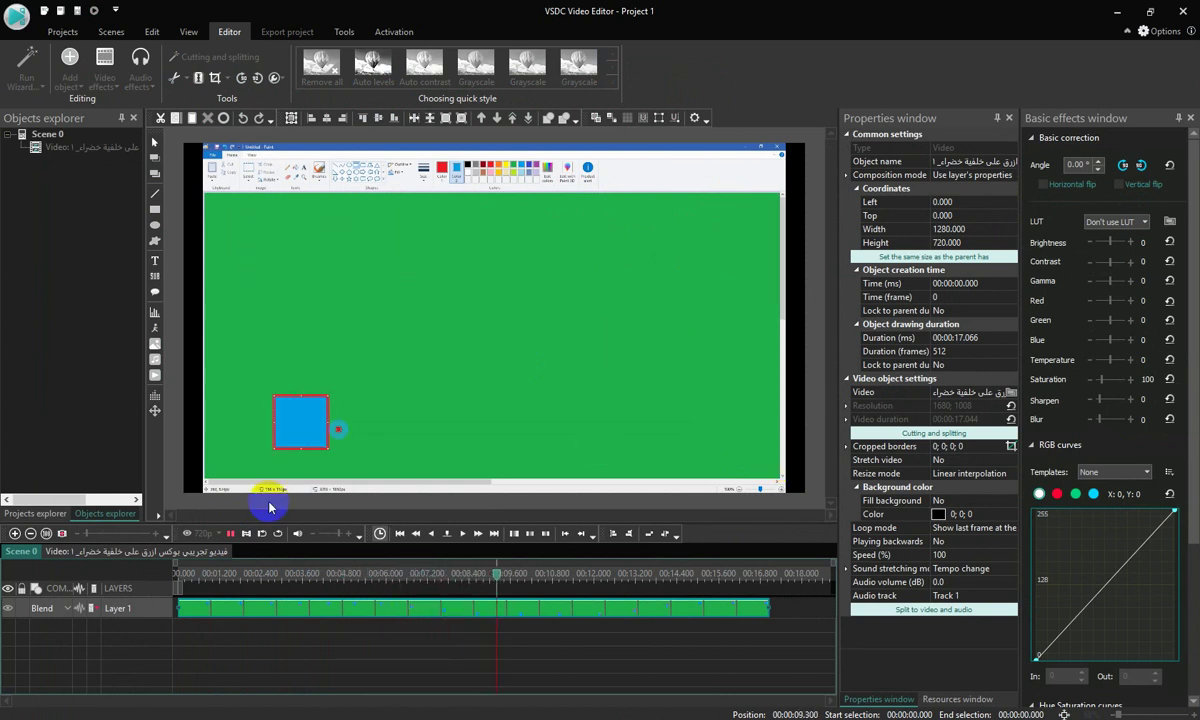
click(230, 540)
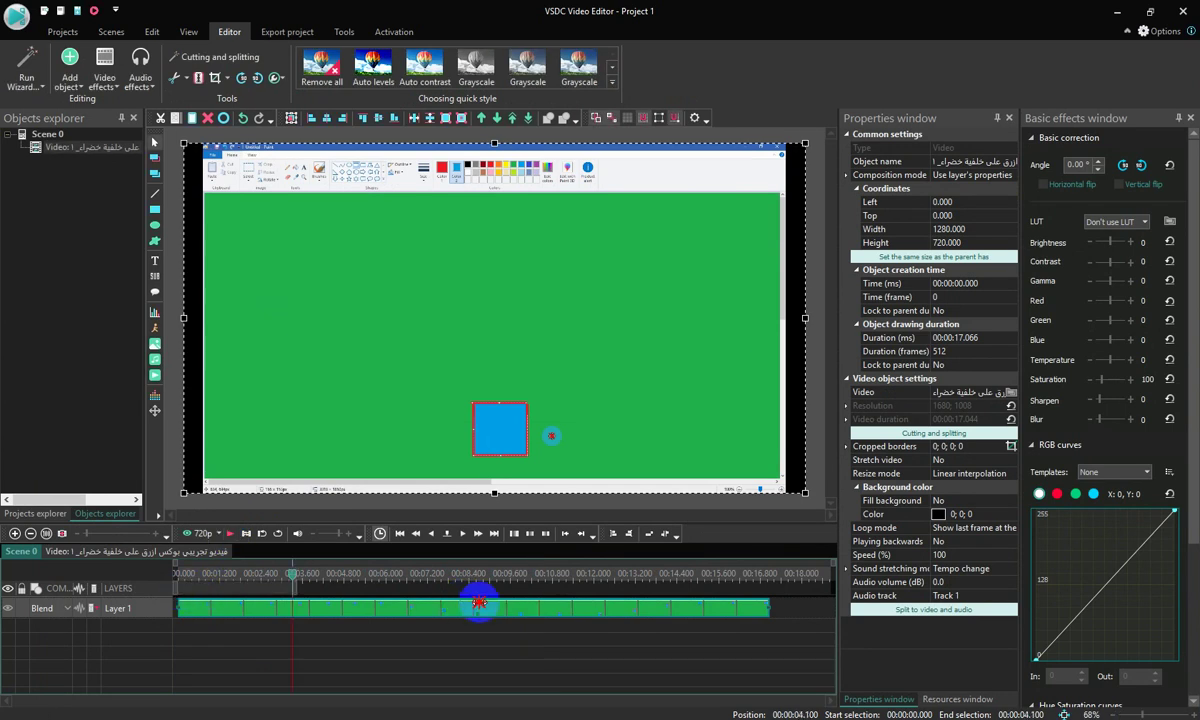
click(528, 600)
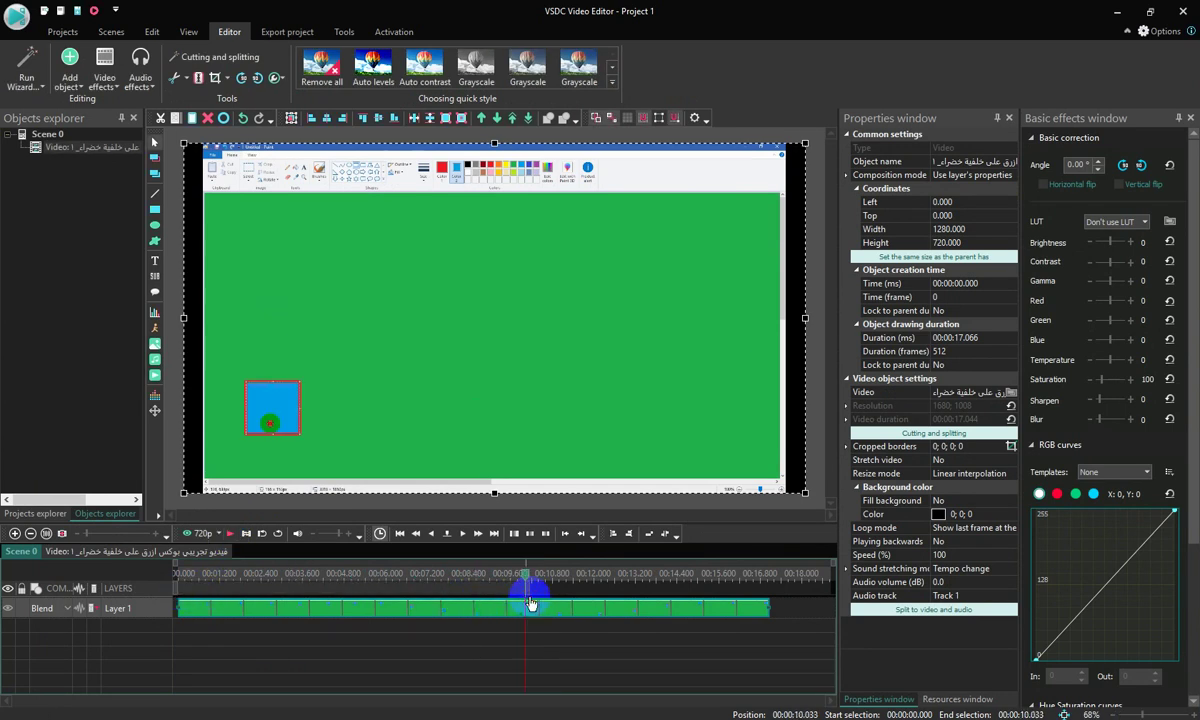
click(200, 574)
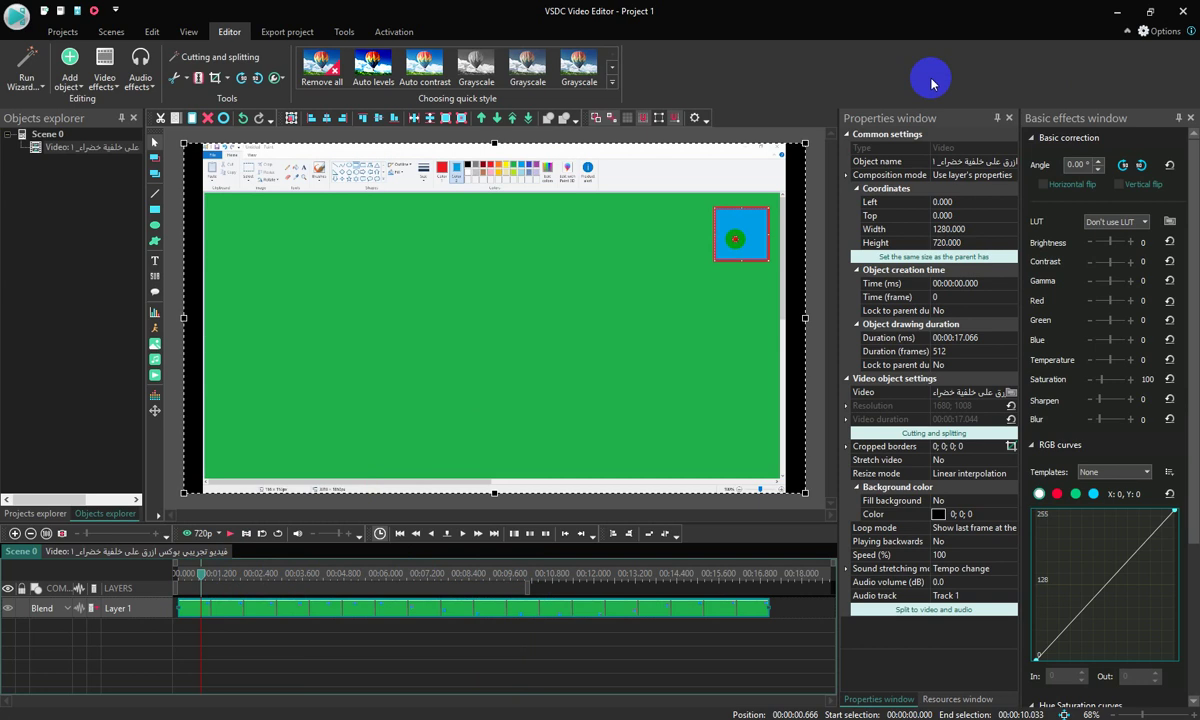
Add the image 64.jpg from the same folder to the scene
click(1152, 12)
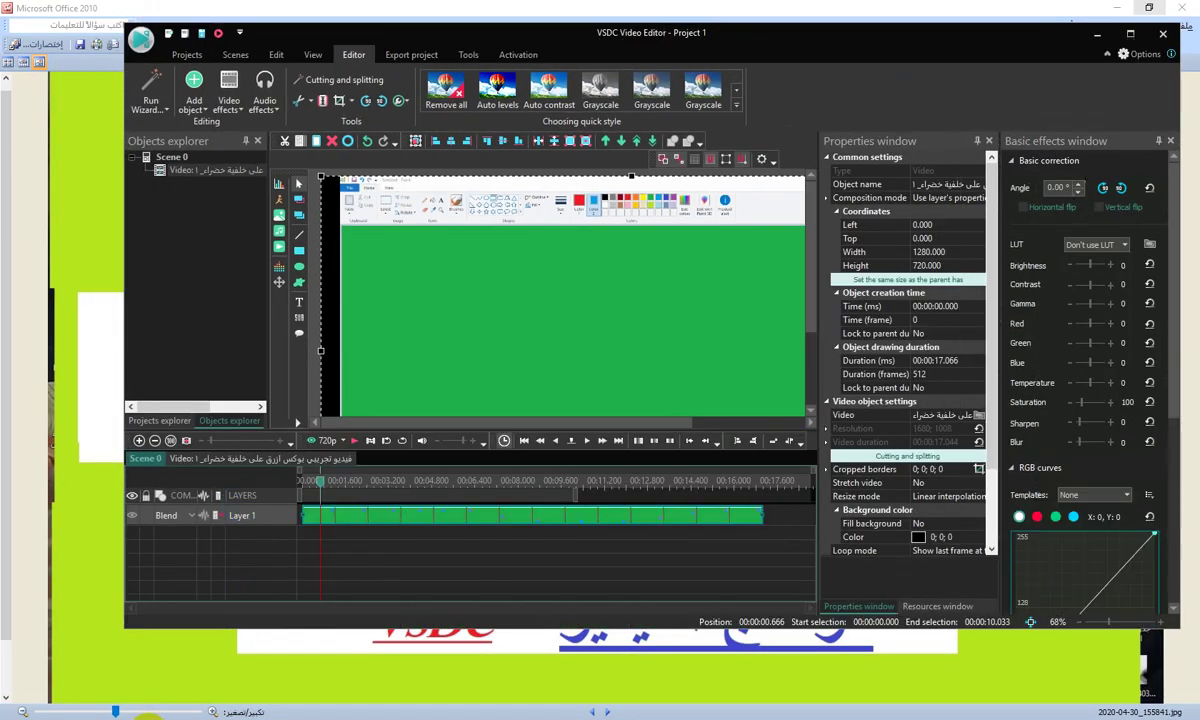
mouse_move(145, 712)
click(55, 655)
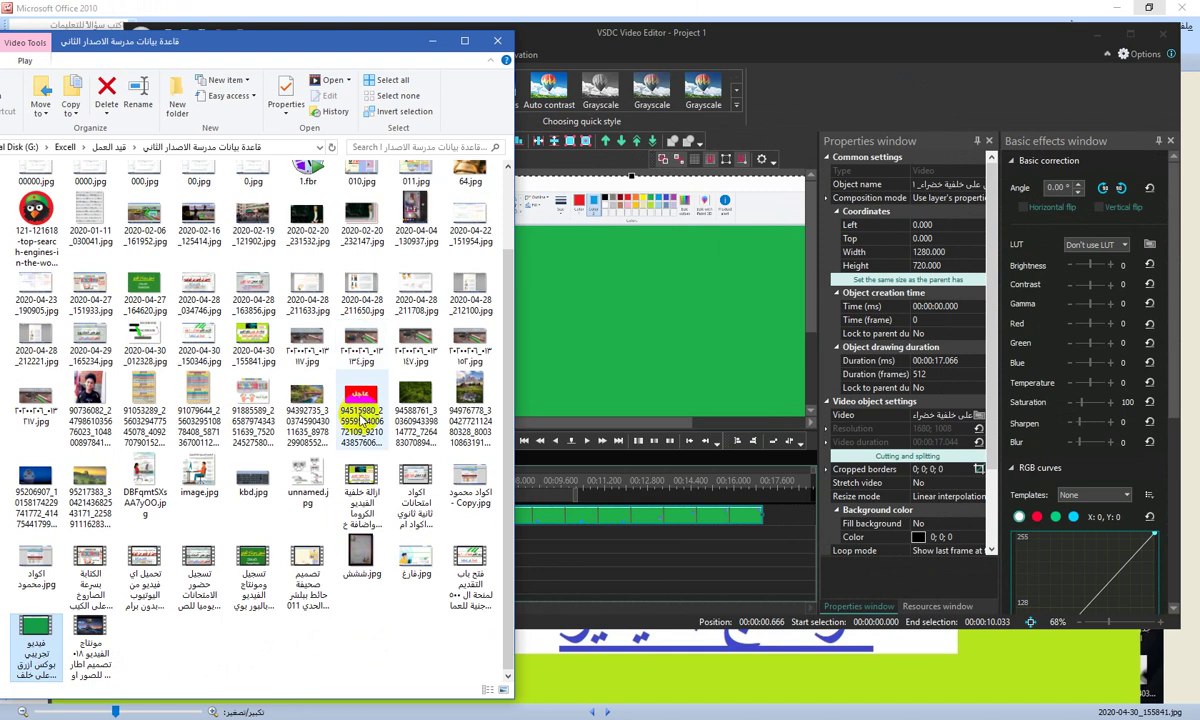
drag(470, 168, 614, 291)
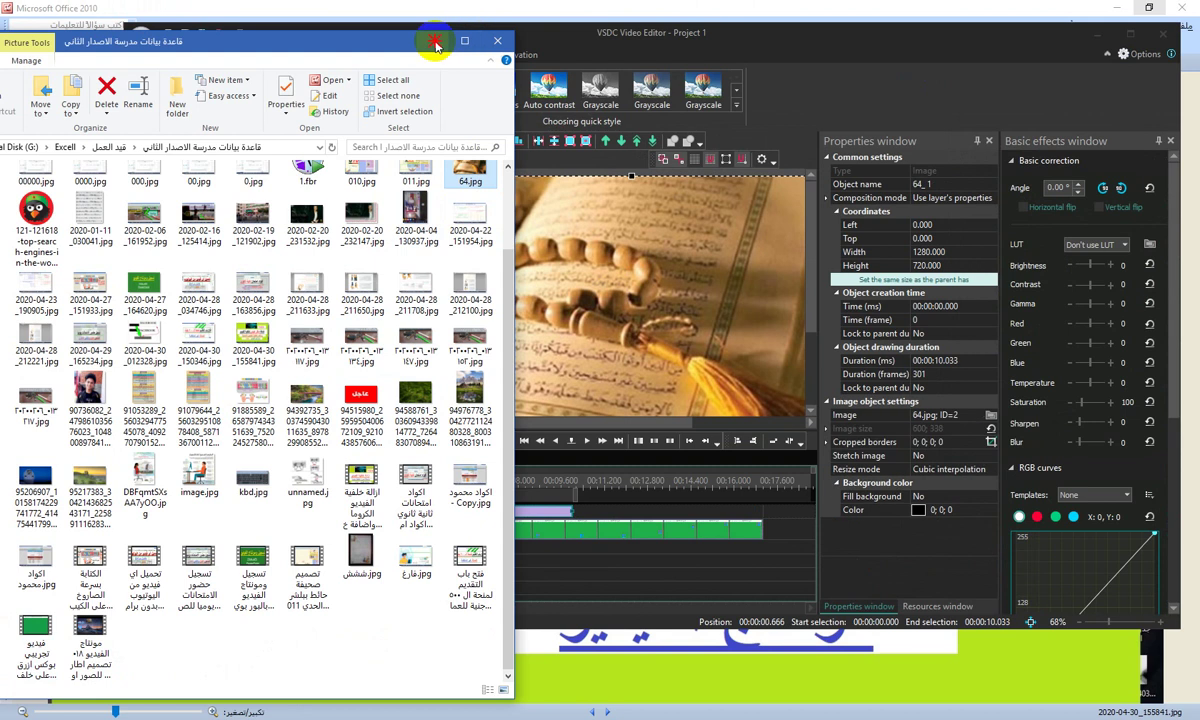
click(433, 42)
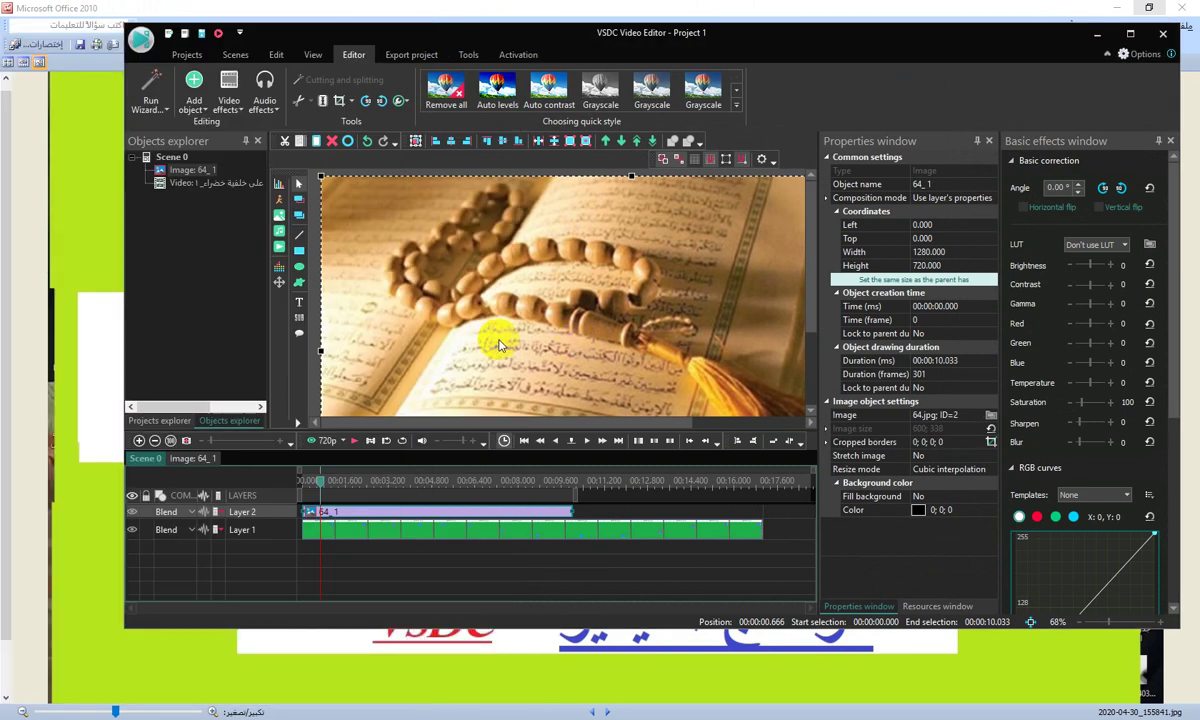
Move the 64.jpg image onto a layer beneath the green-background video and maximize the editor
click(353, 516)
drag(353, 516, 330, 553)
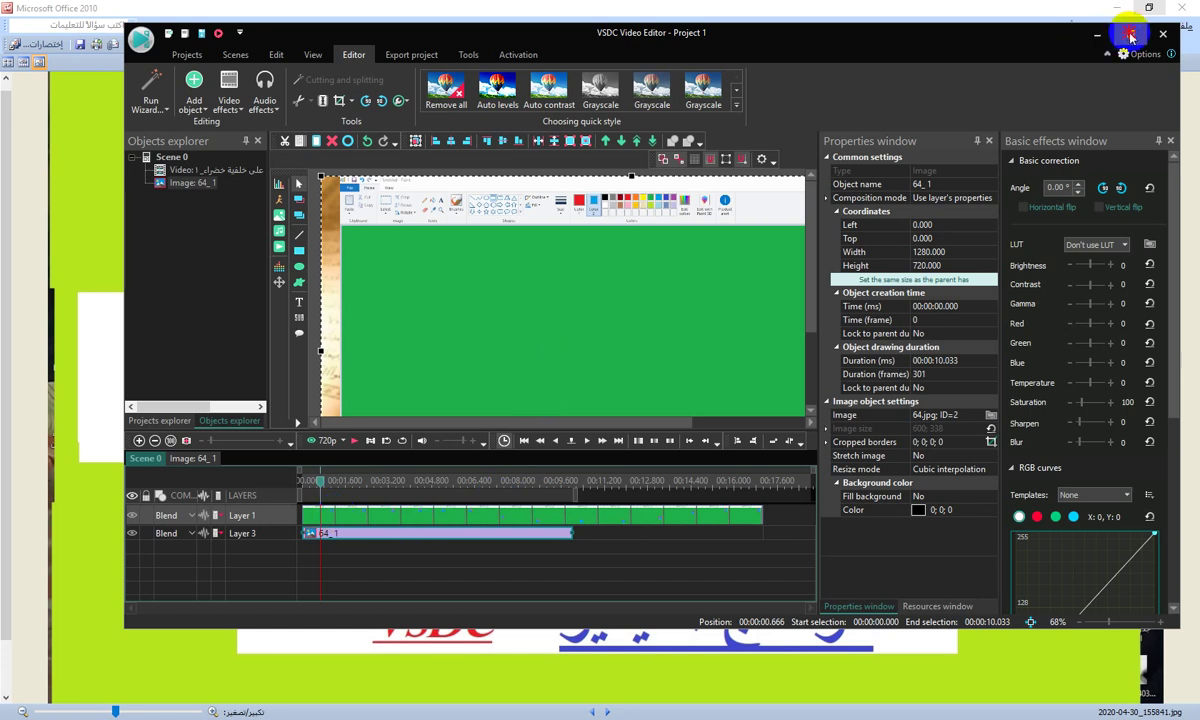
double_click(1050, 27)
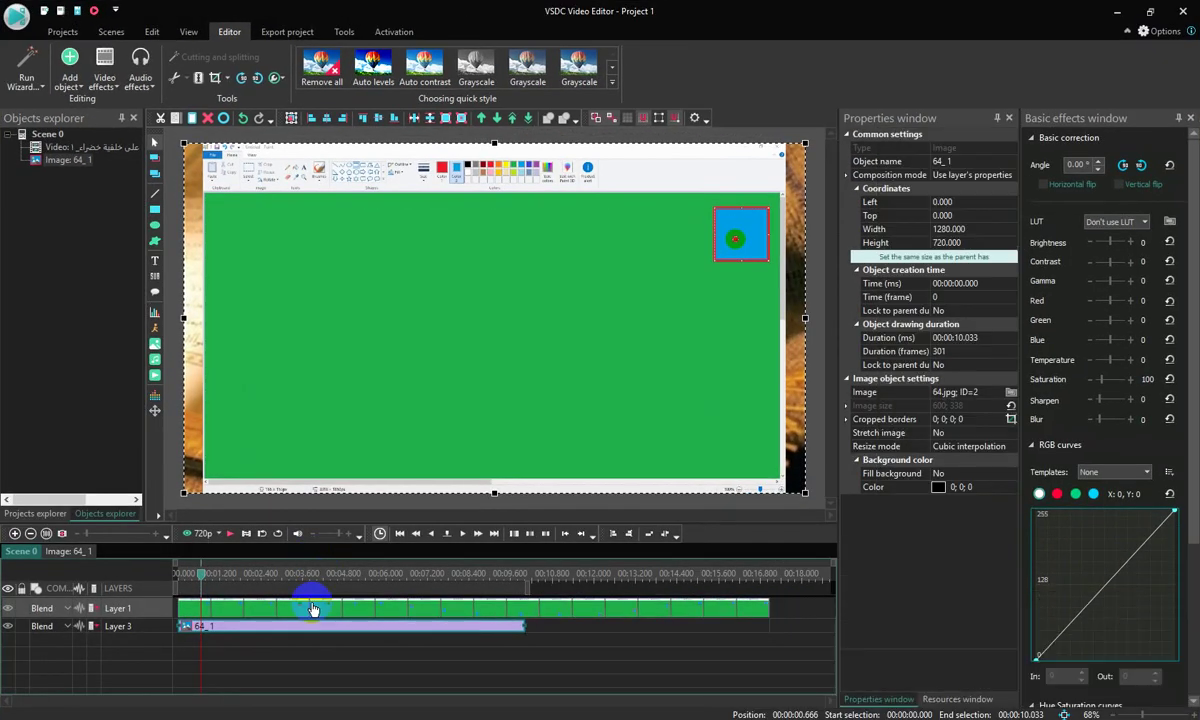
Shift the video clip later on the timeline and stretch its start back to the beginning
click(245, 613)
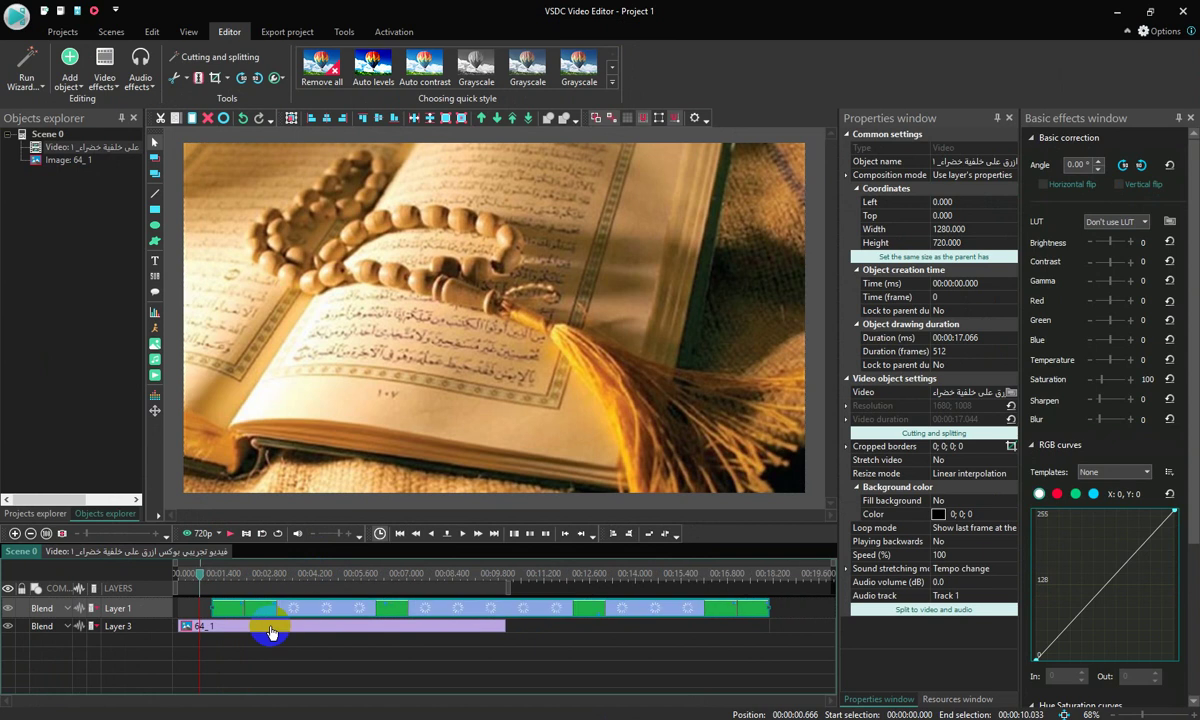
click(270, 630)
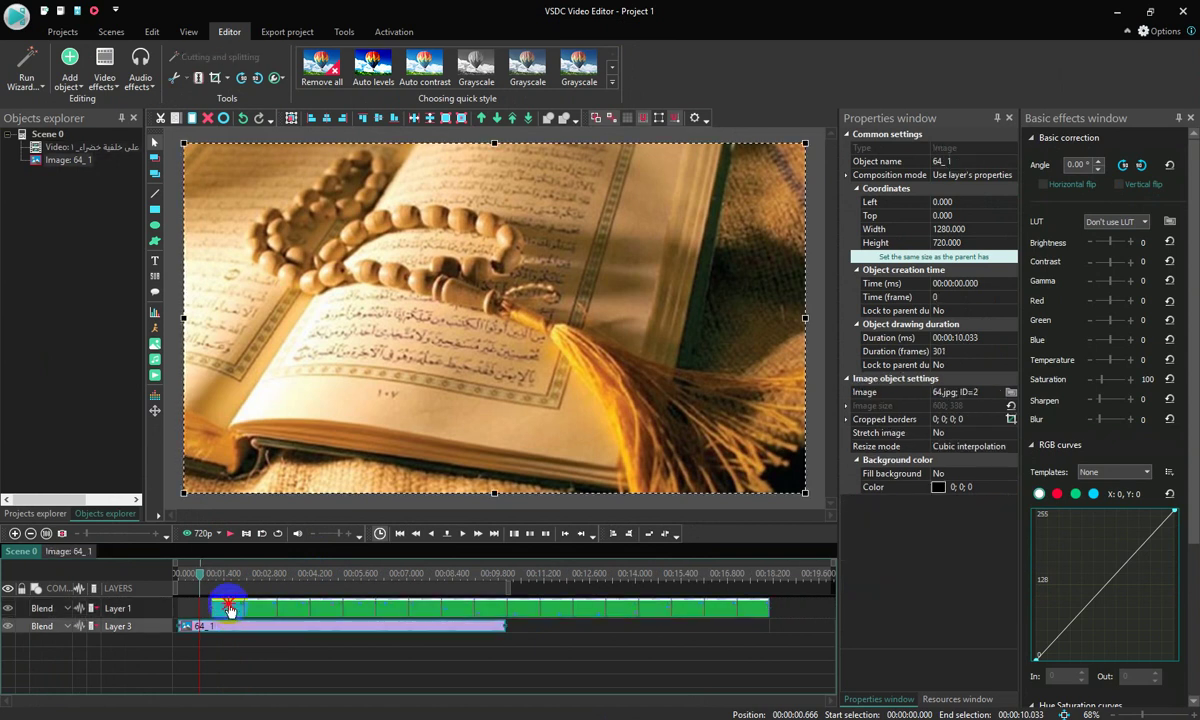
click(229, 611)
drag(209, 607, 178, 607)
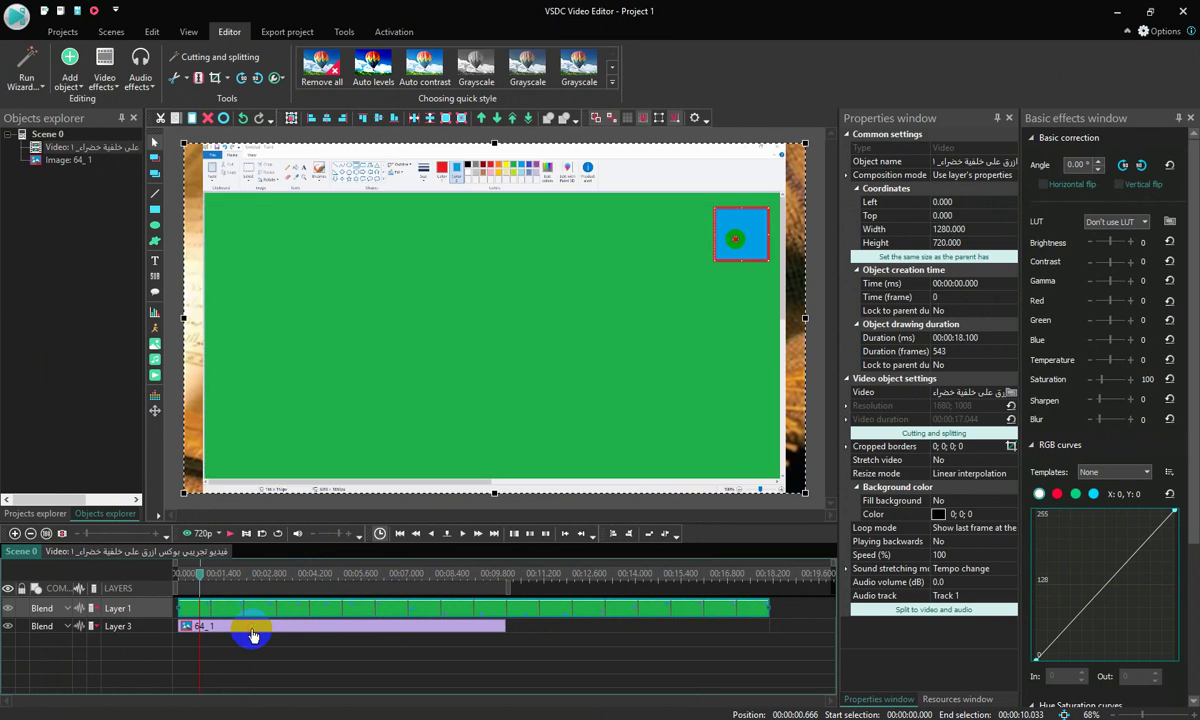
Apply the Background remover transparency effect to the video clip with the default position settings
click(253, 636)
click(279, 616)
click(110, 92)
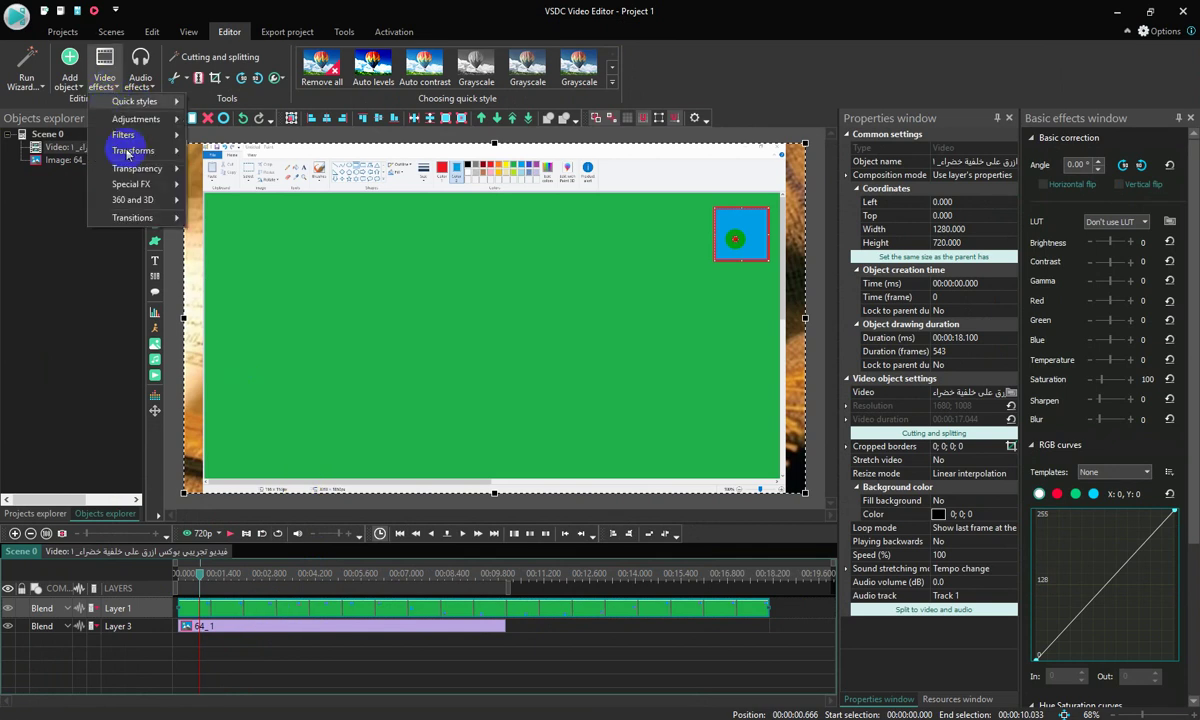
mouse_move(162, 170)
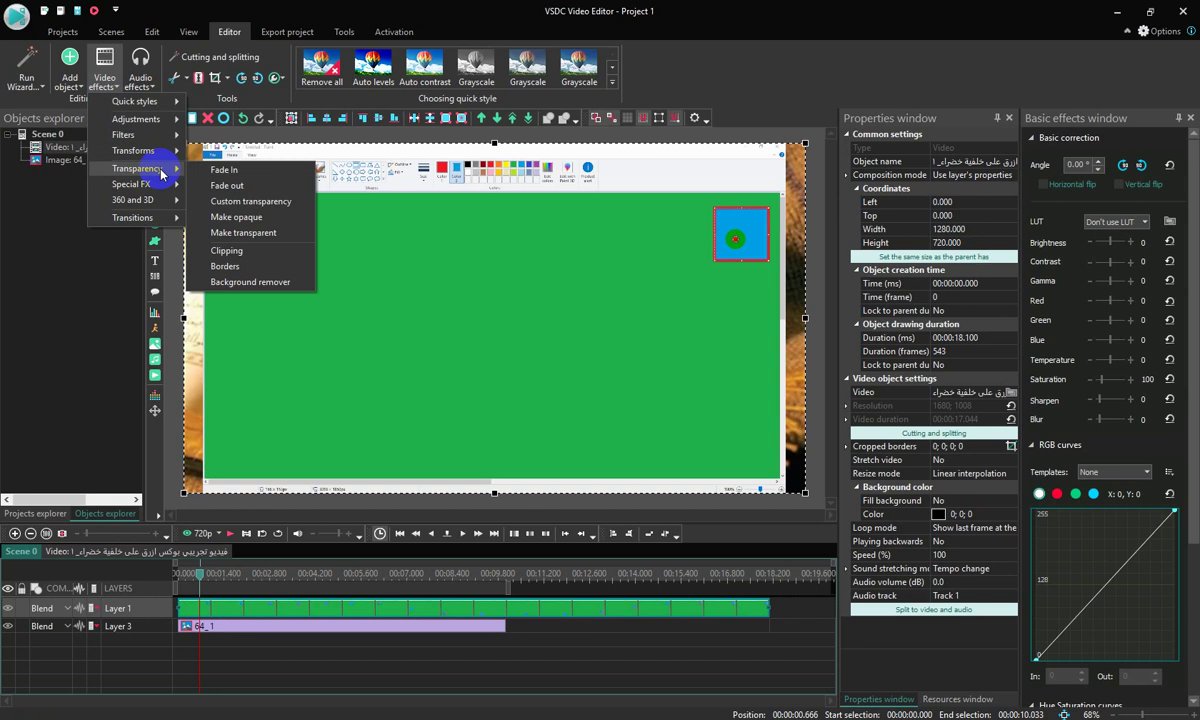
click(242, 284)
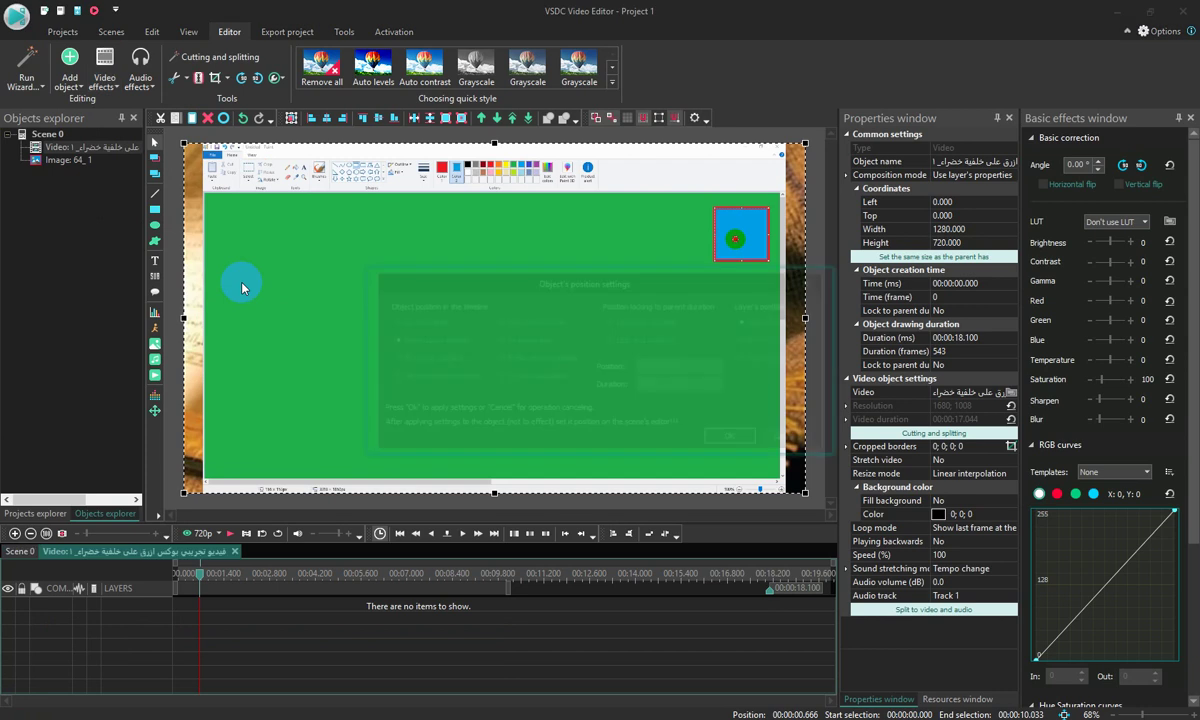
click(745, 439)
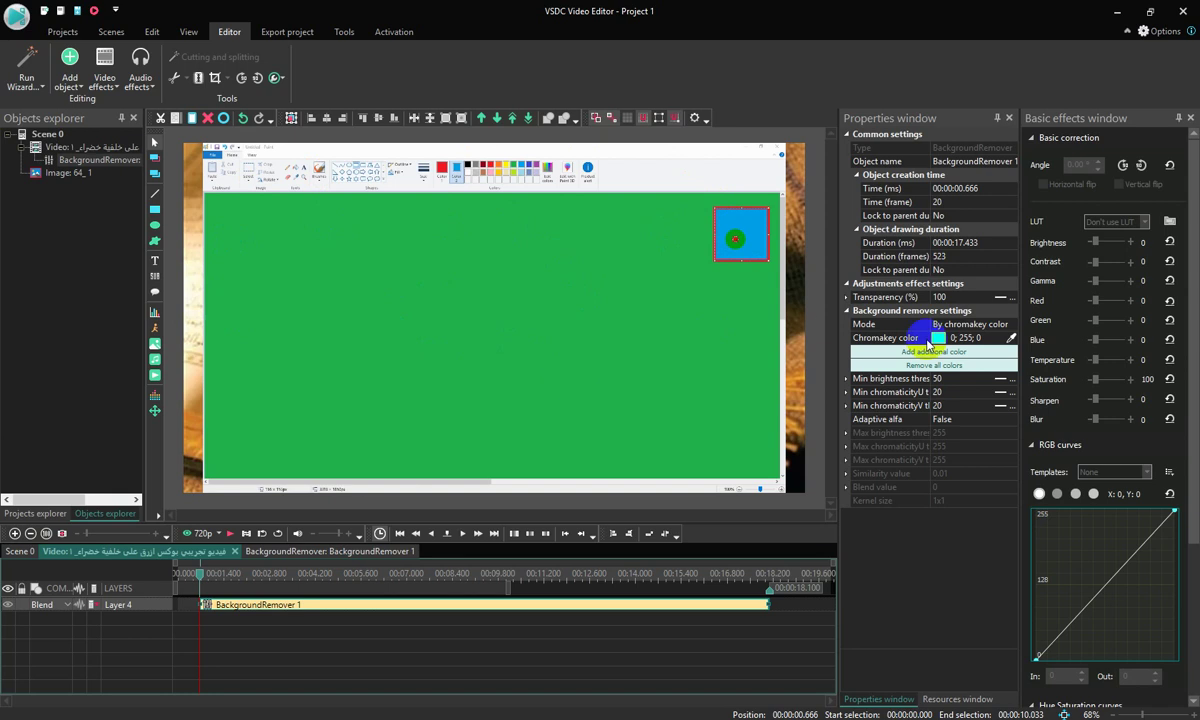
Set the background remover's chromakey color to the standard green #00C000
click(1010, 339)
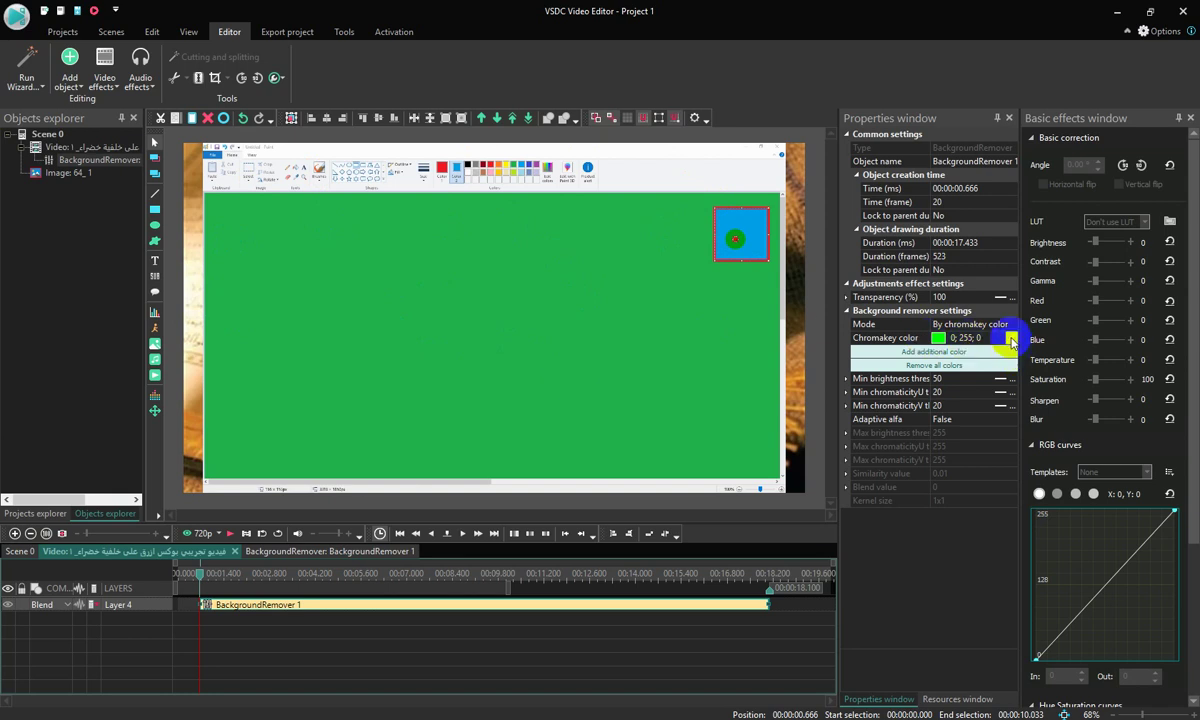
click(1010, 343)
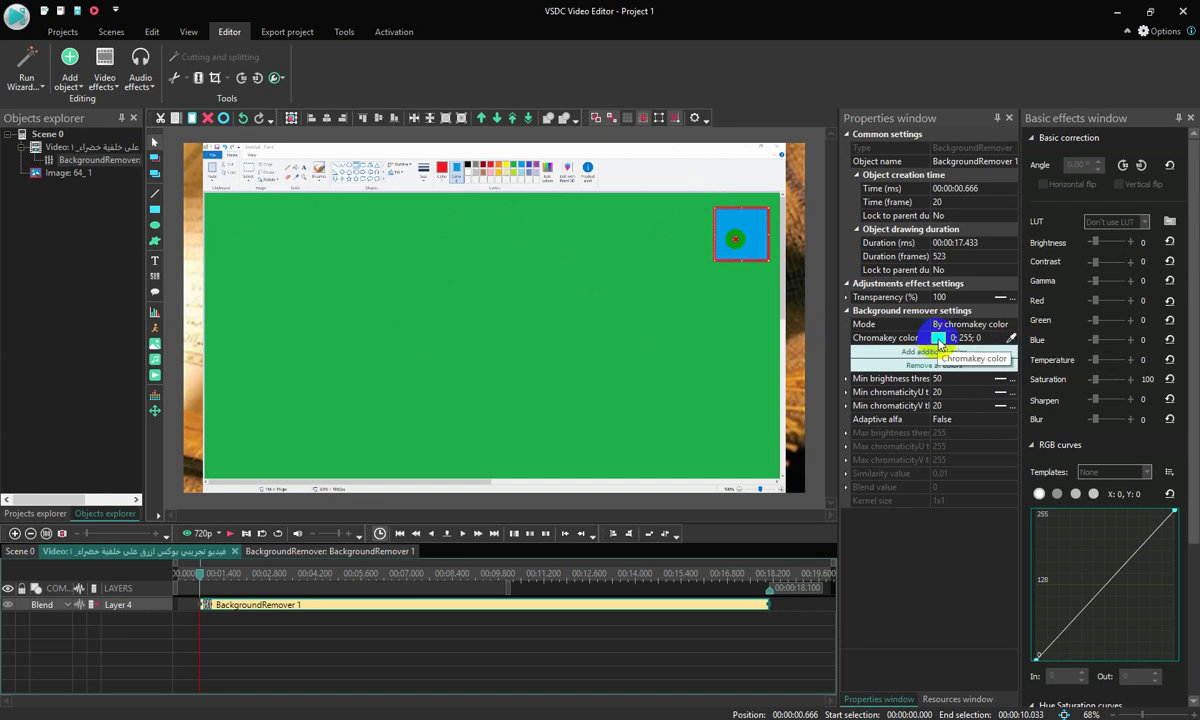
click(1000, 343)
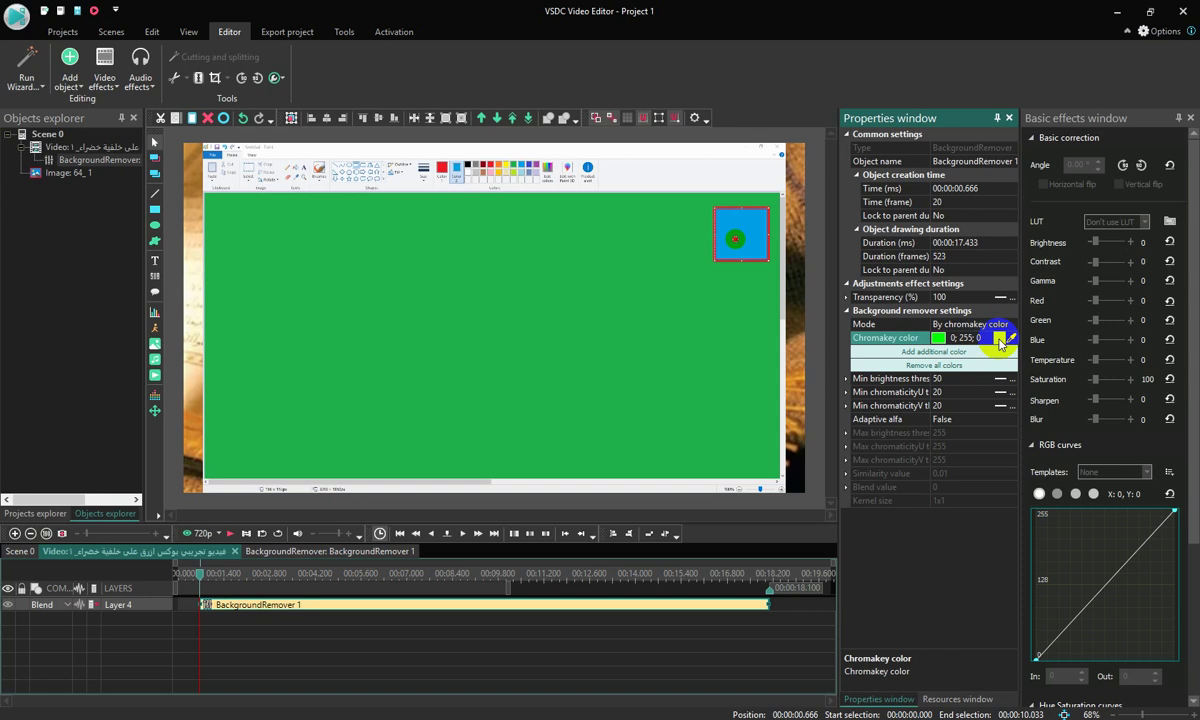
click(1000, 341)
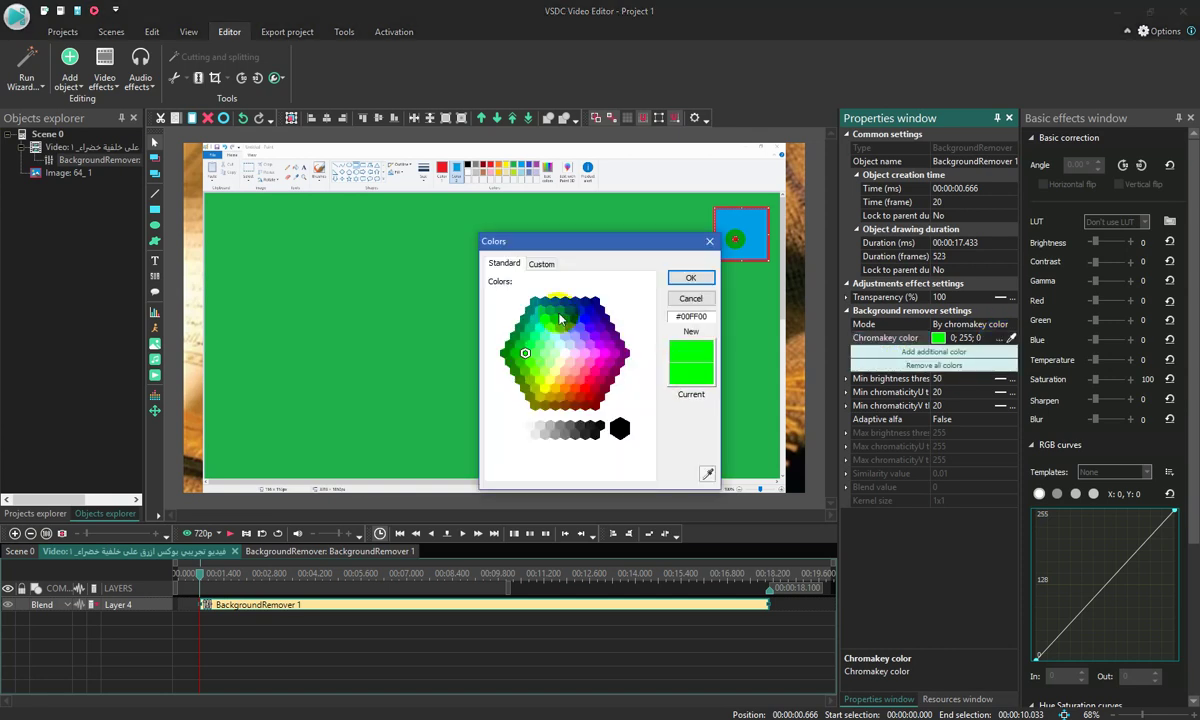
click(520, 346)
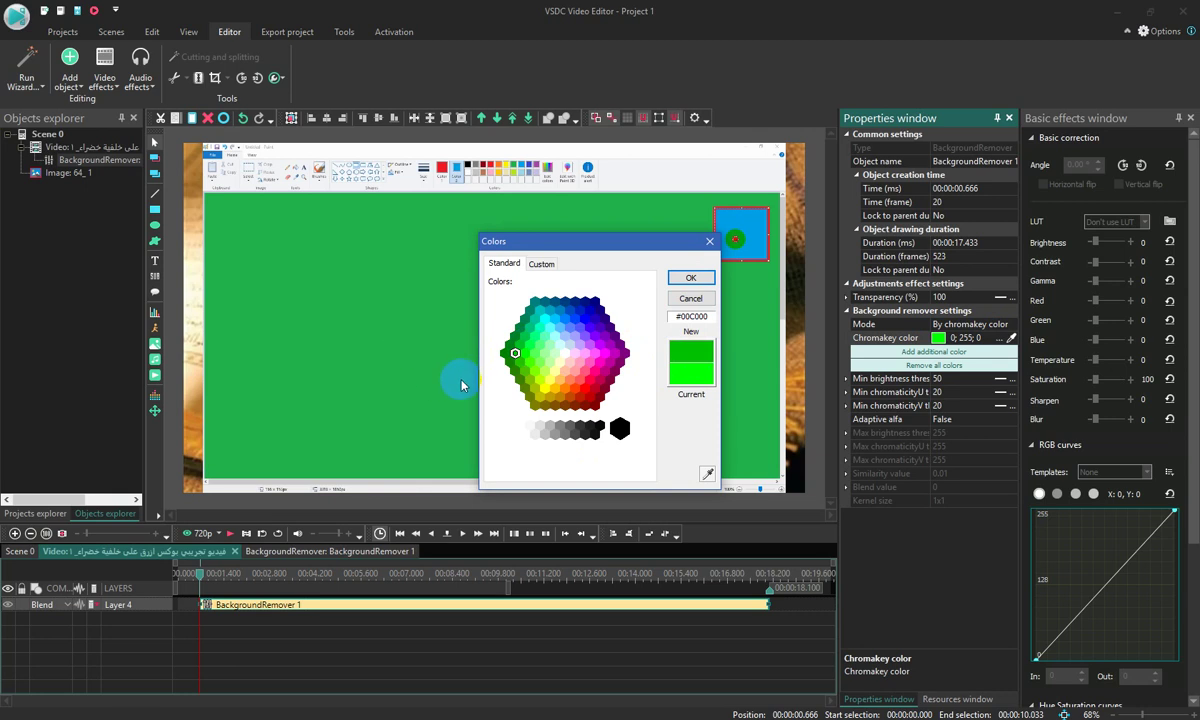
click(690, 277)
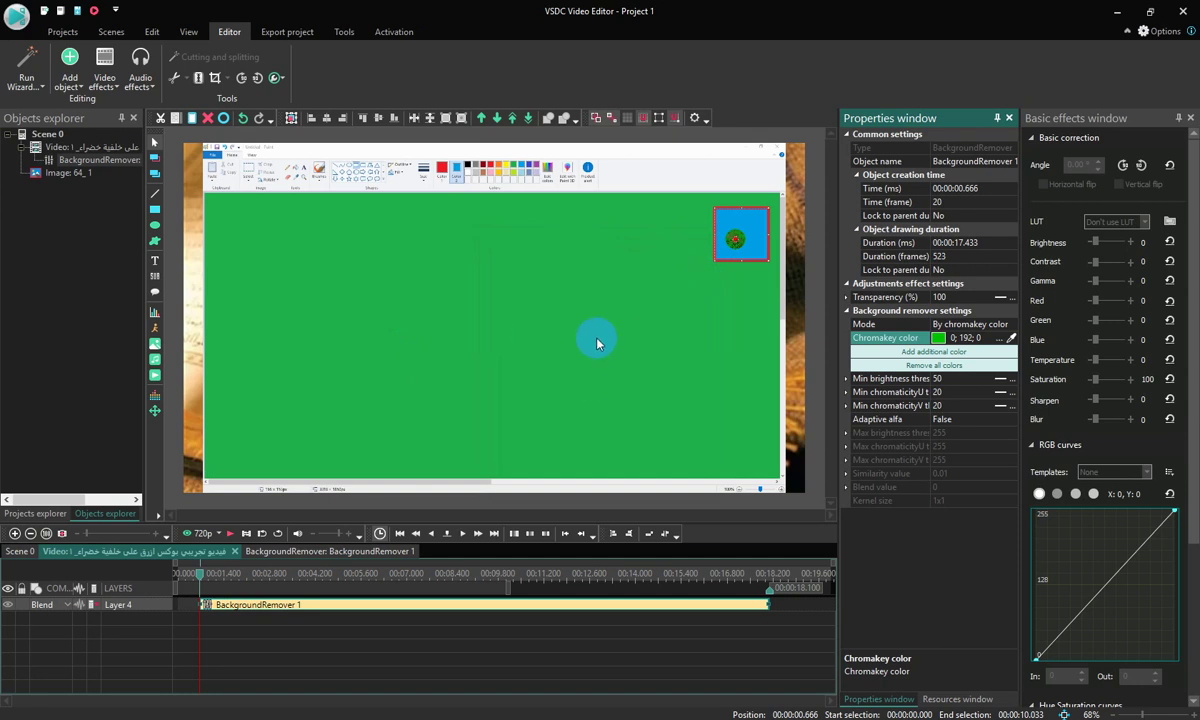
Sample the video's green background as the chromakey color and play the keyed result
click(1012, 341)
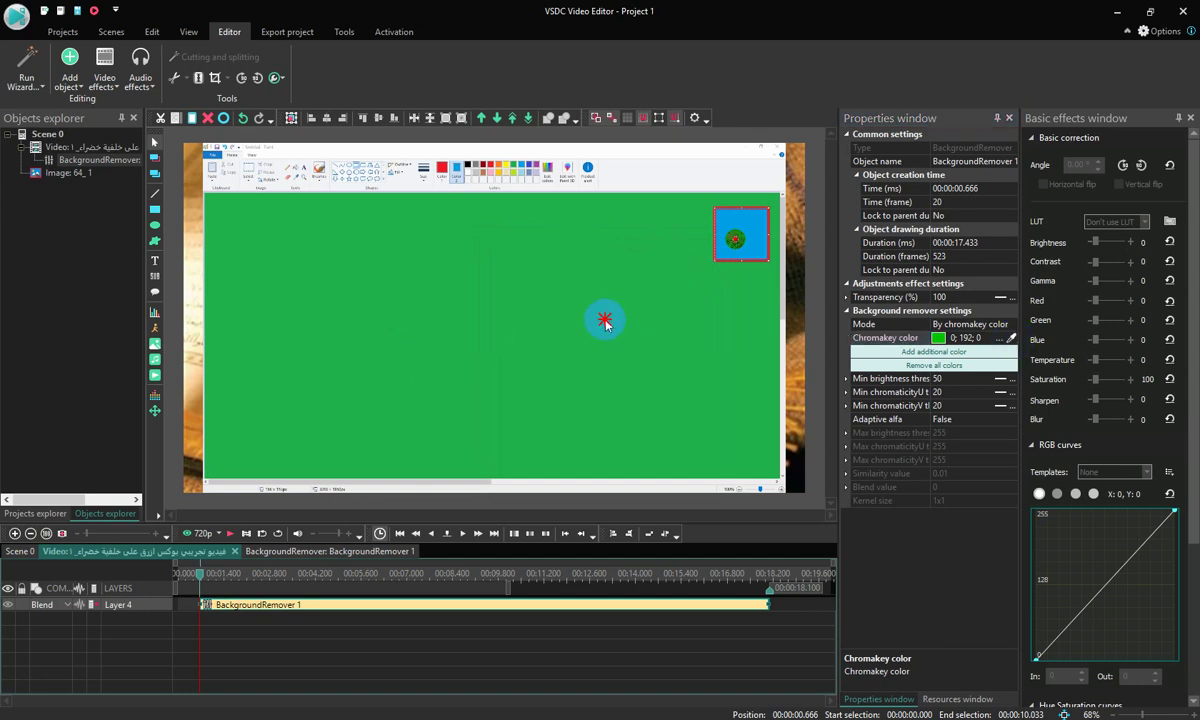
click(605, 320)
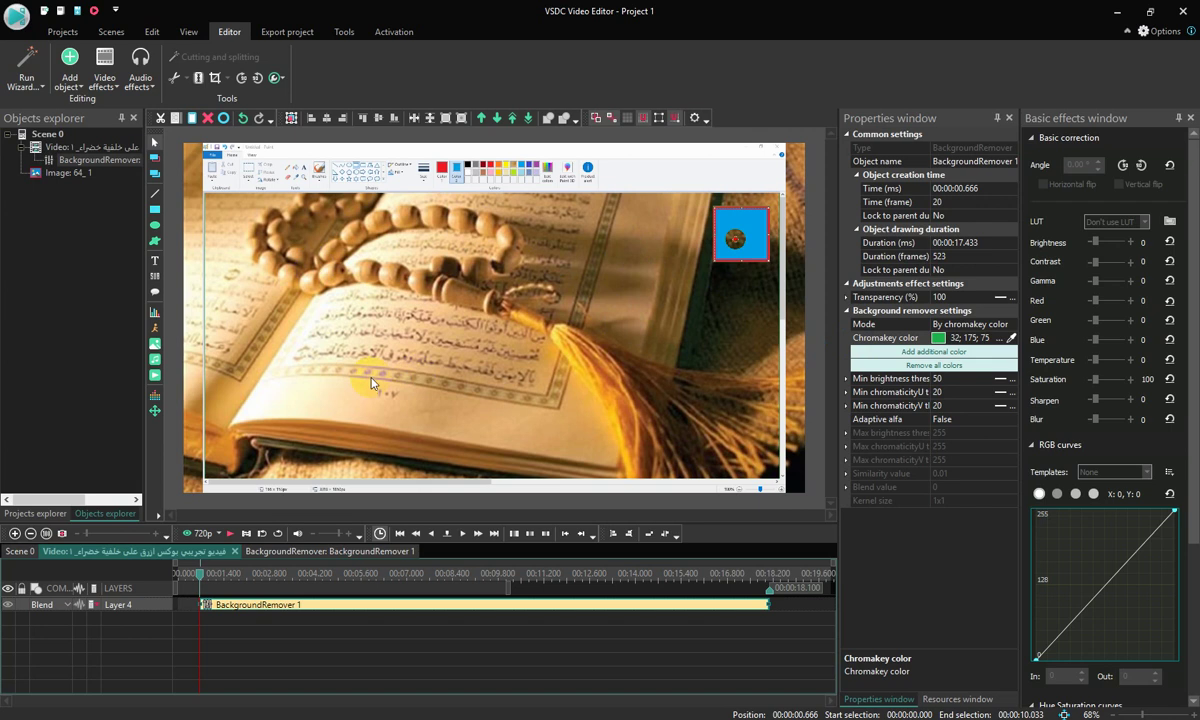
click(229, 534)
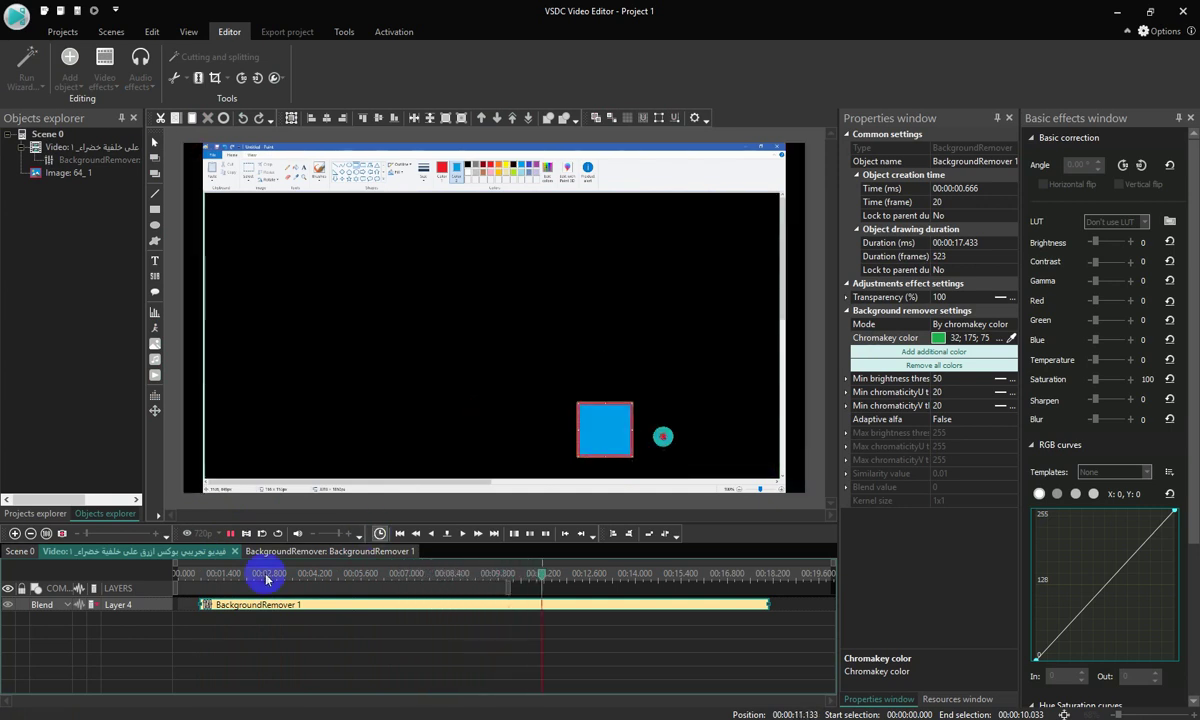
Stop playback, extend the timeline selection's end to 00:00:14.733, and shorten the background remover effect's duration to 00:00:15.433
click(235, 534)
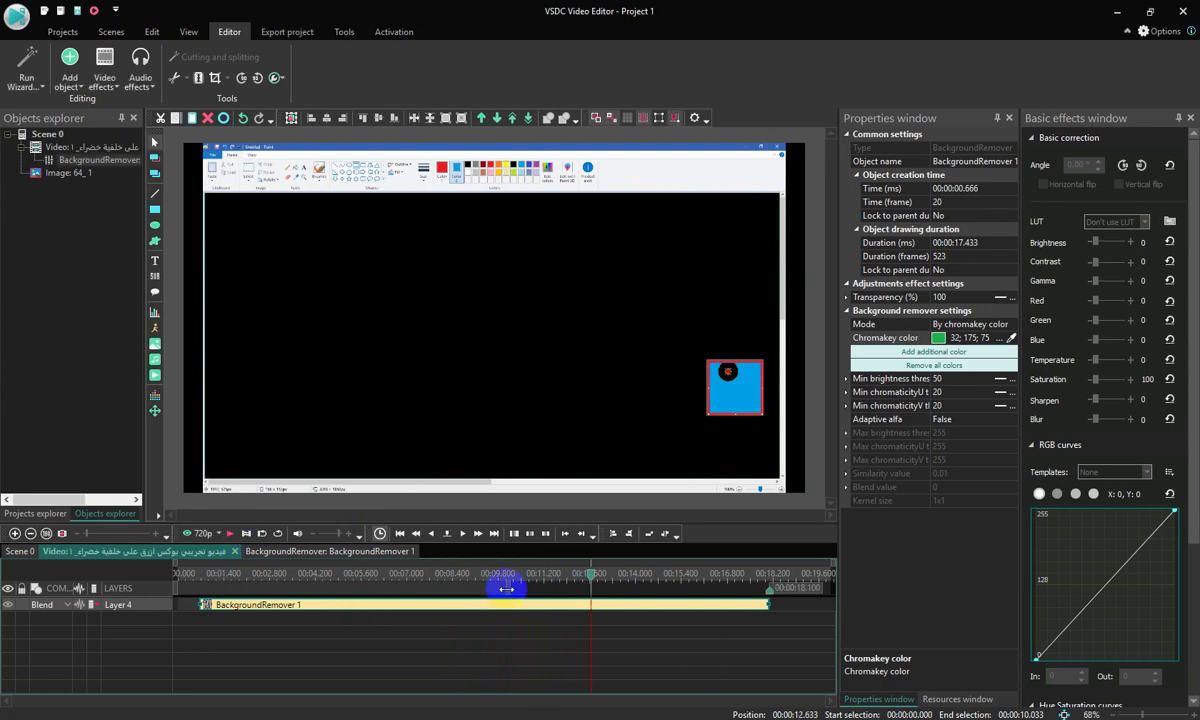
drag(507, 589, 659, 581)
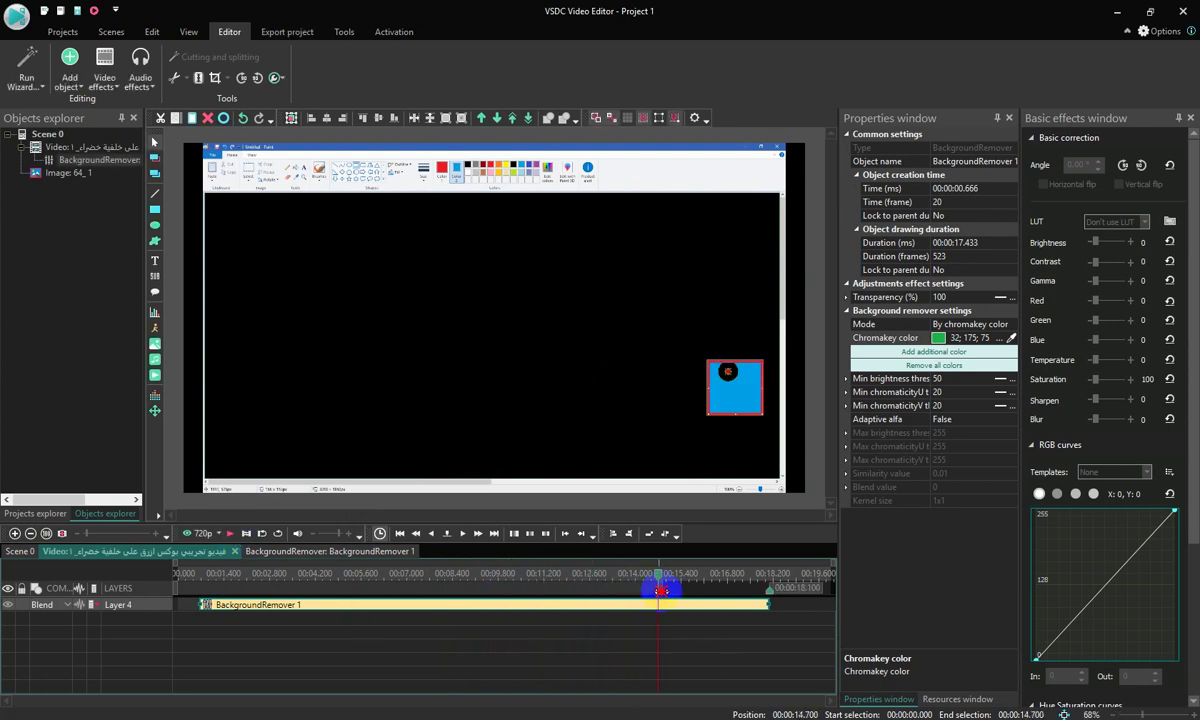
click(558, 583)
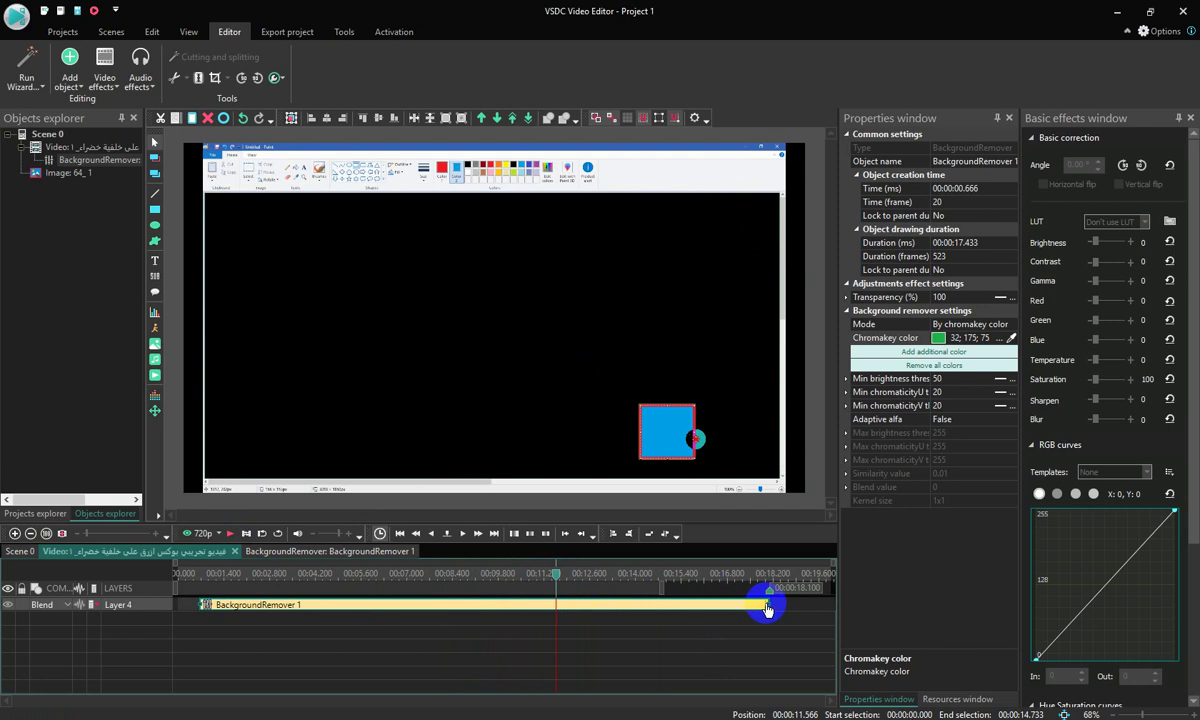
click(630, 600)
drag(630, 600, 703, 602)
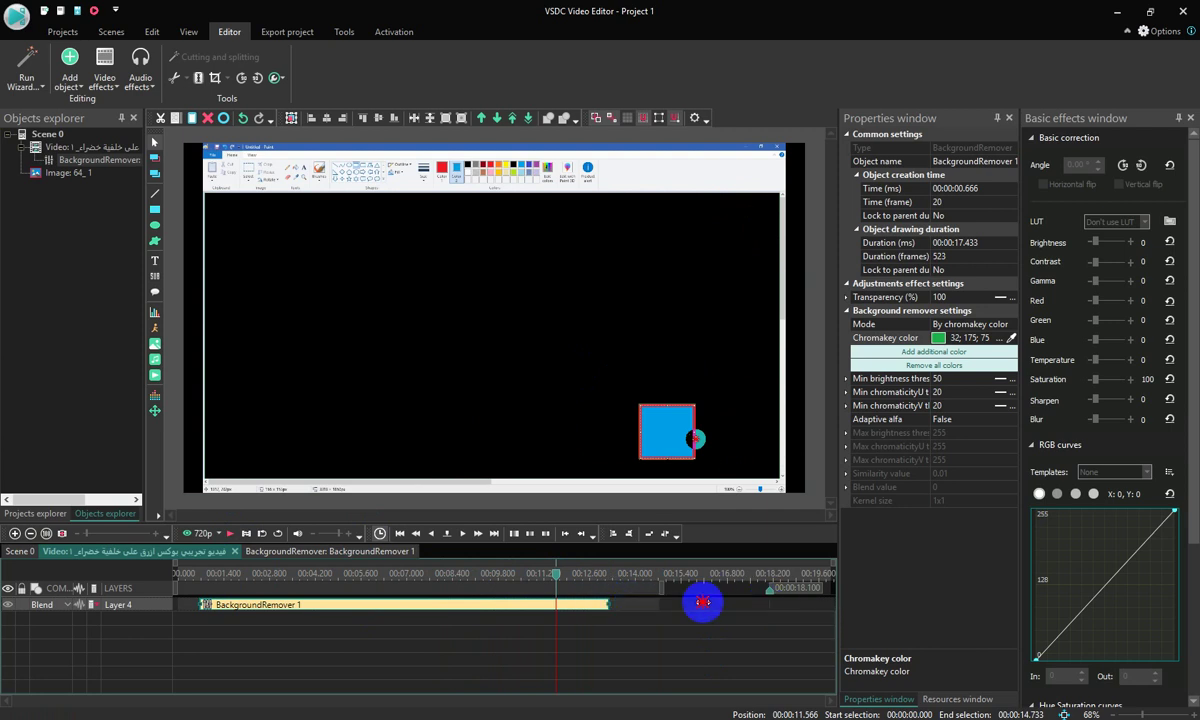
Preview the keyed video over the picture from about 00:00:00.833, stopping playback at about 00:00:04.533
click(255, 573)
click(207, 575)
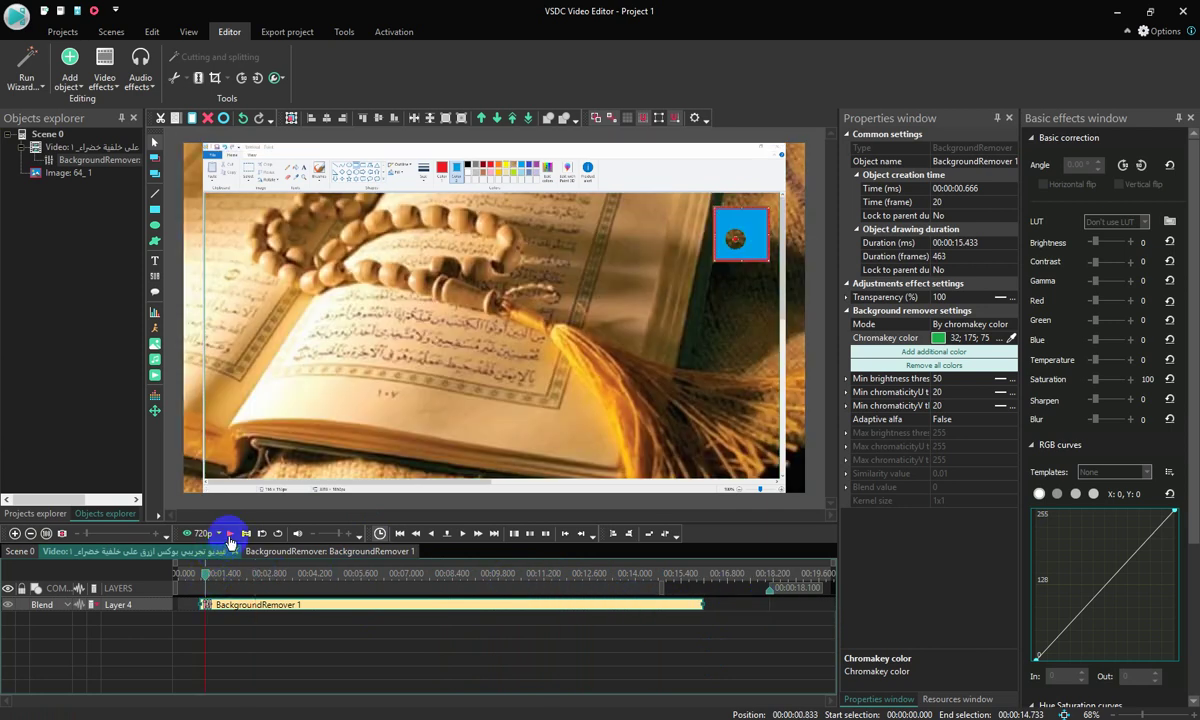
click(229, 535)
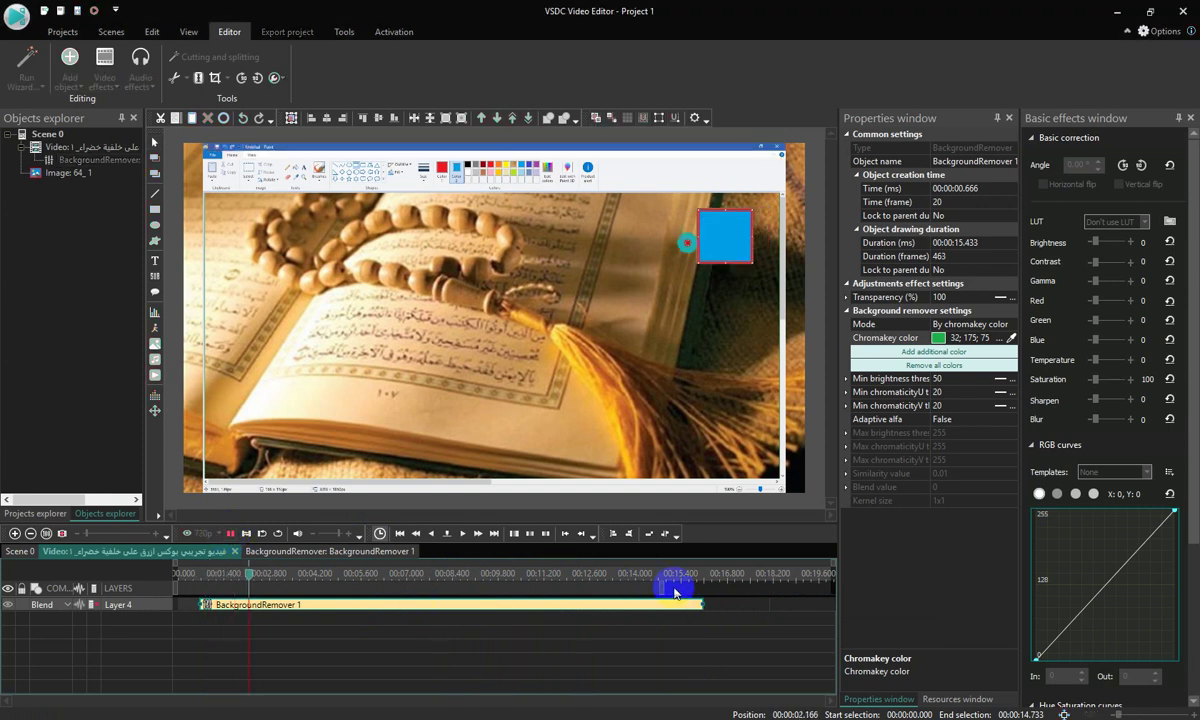
click(229, 534)
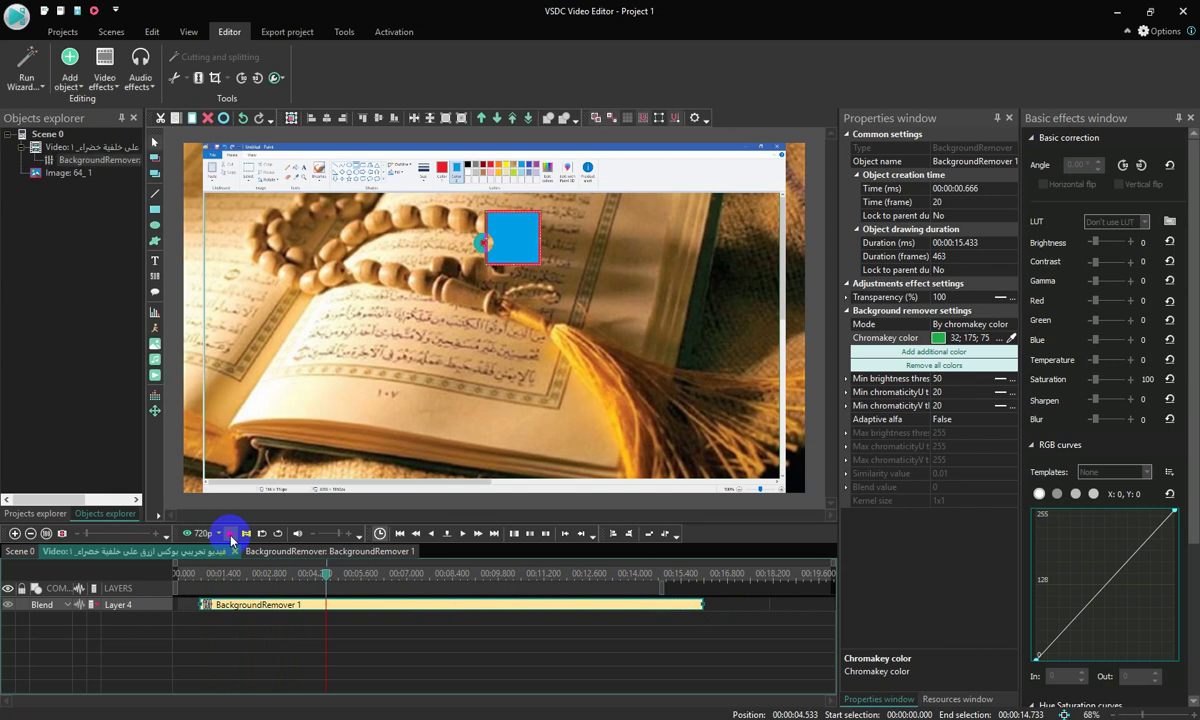